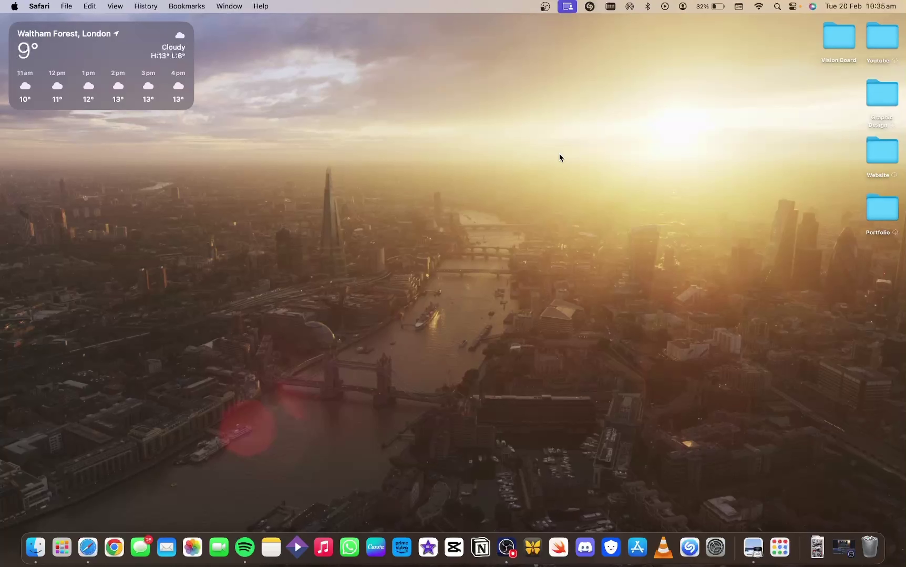
Step: Open Safari in full screen and go to pinterest.co.uk
drag(272, 93, 625, 344)
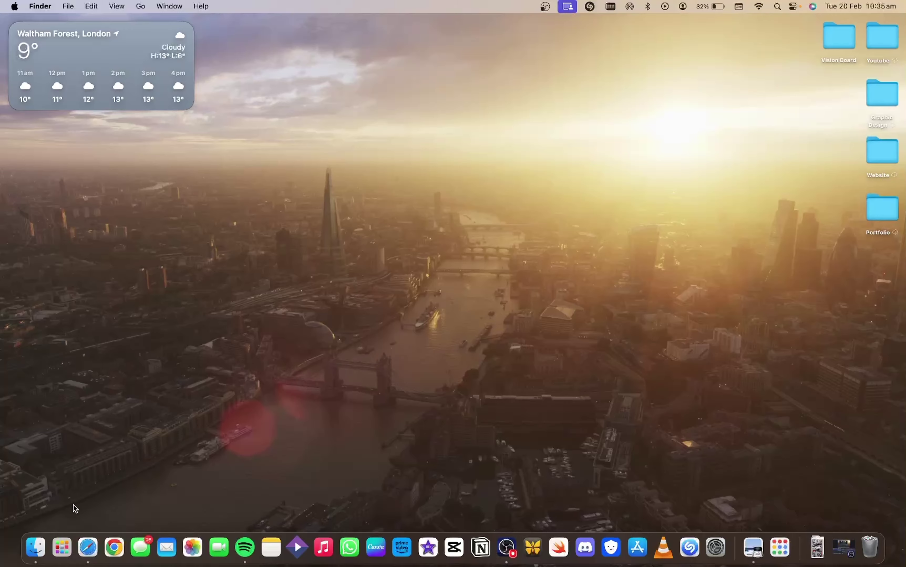
click(75, 533)
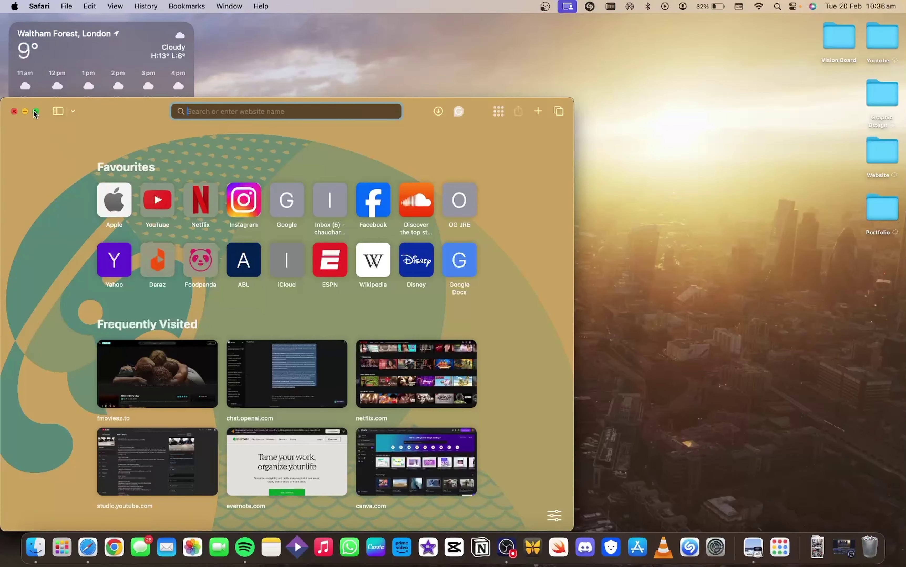
click(36, 111)
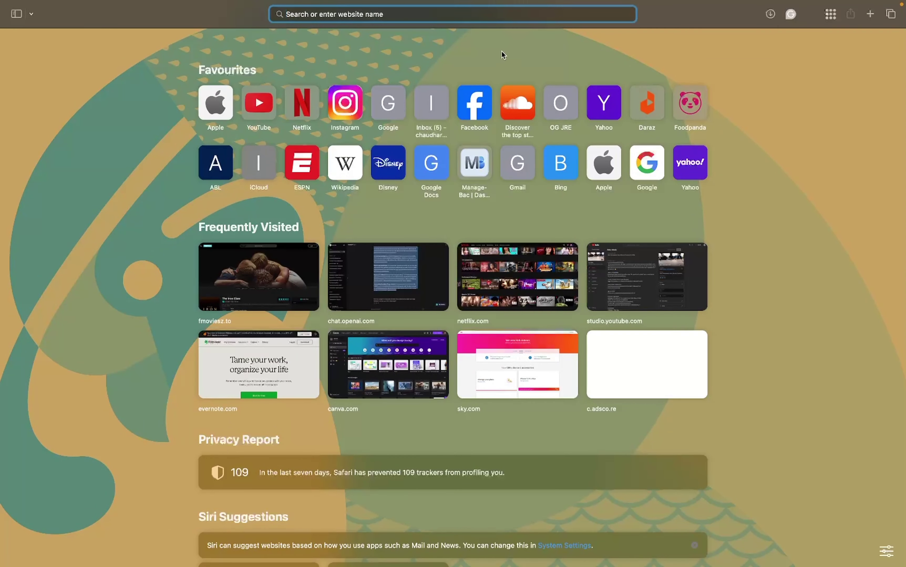
text(pin)
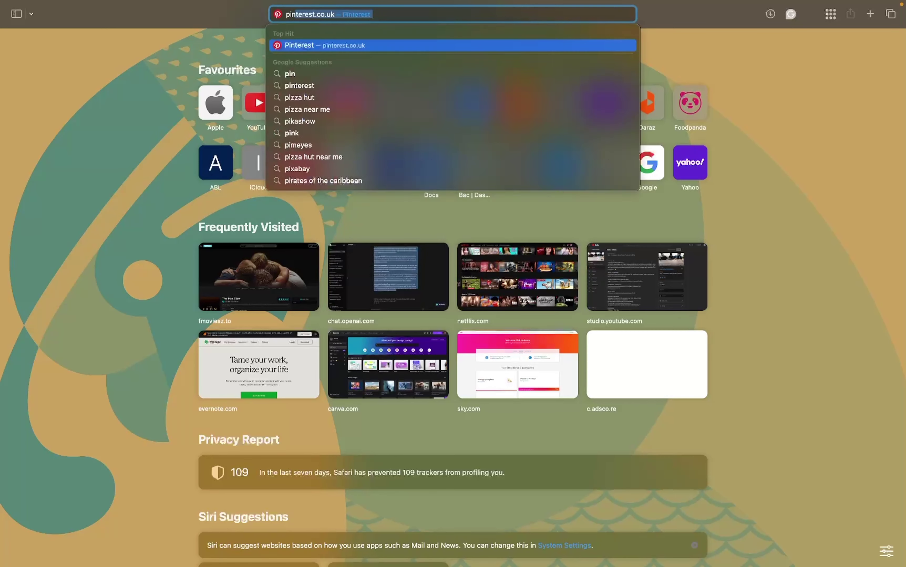
key(Return)
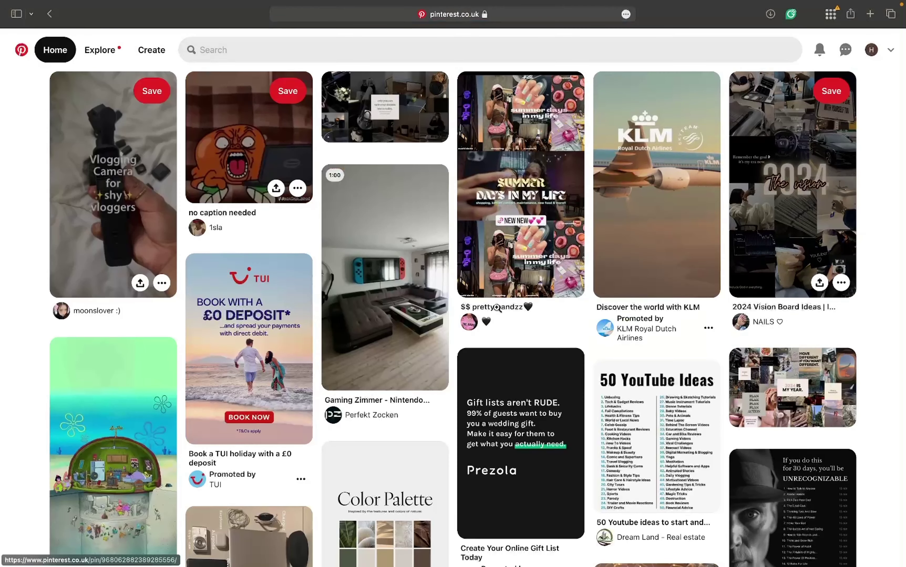
Step: Load the Canva home page at canva.com in a new tab
click(872, 15)
text(can)
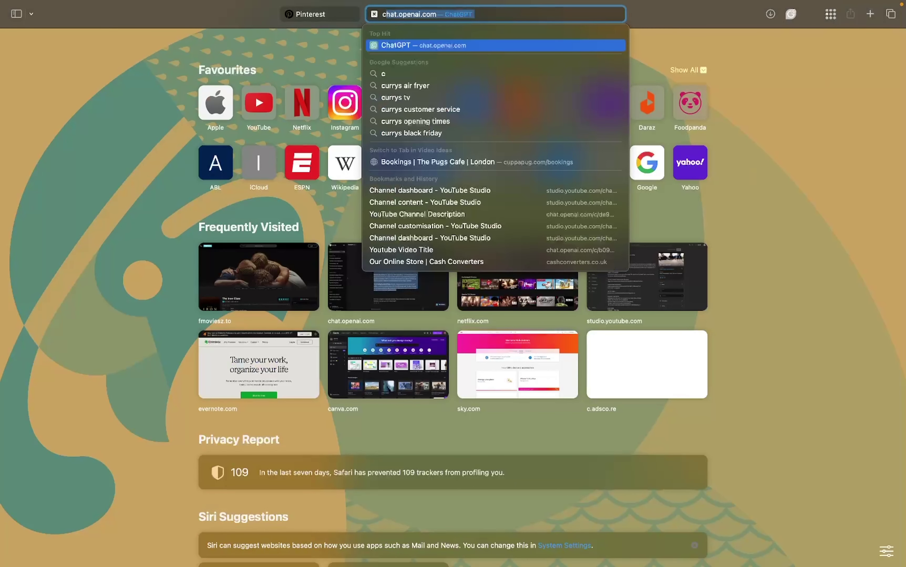
text(va)
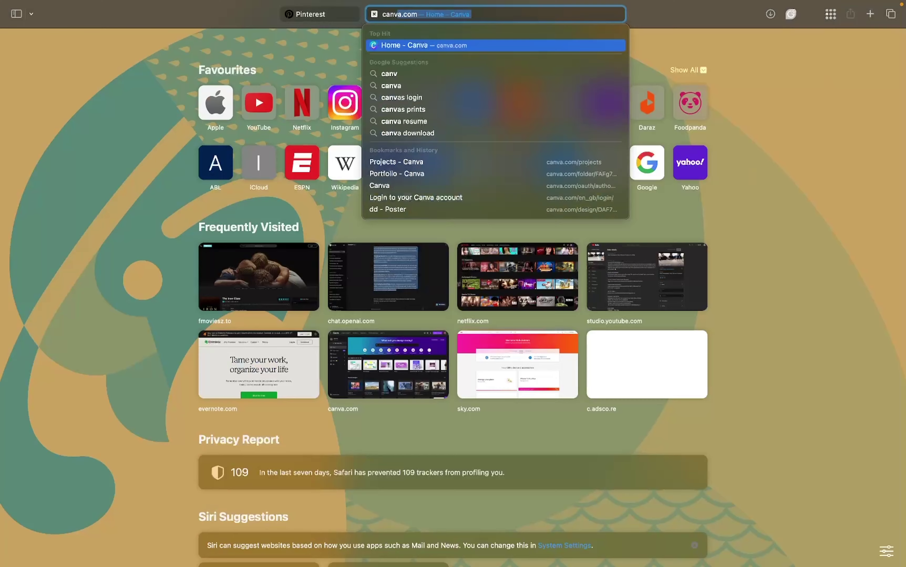
key(Return)
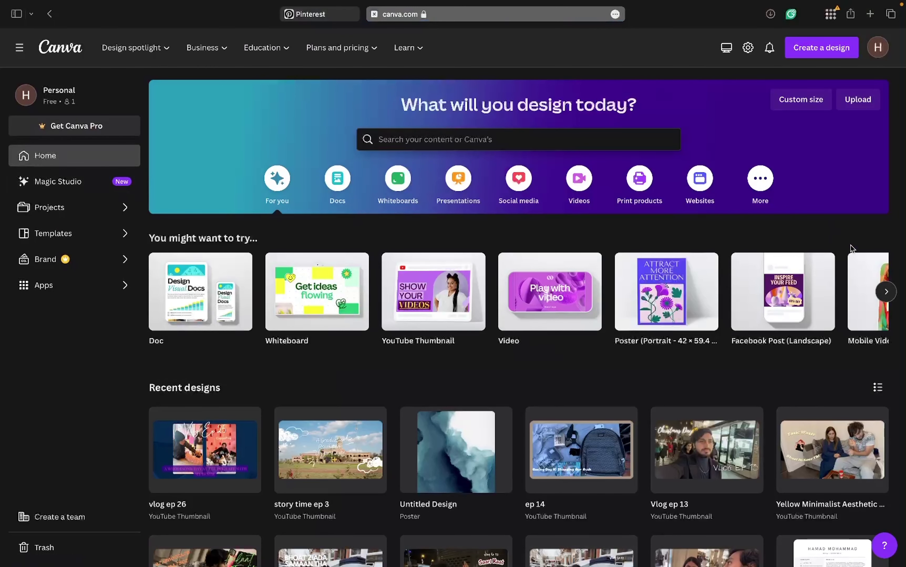
Step: Rerun the 'youtuber aesthetic' recent search on Pinterest and scroll through the pins
click(317, 26)
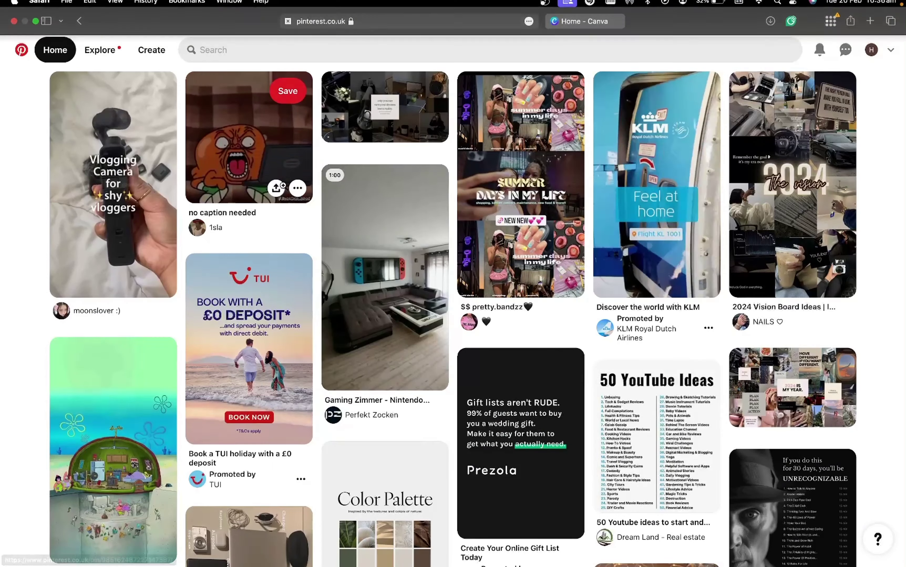
click(389, 58)
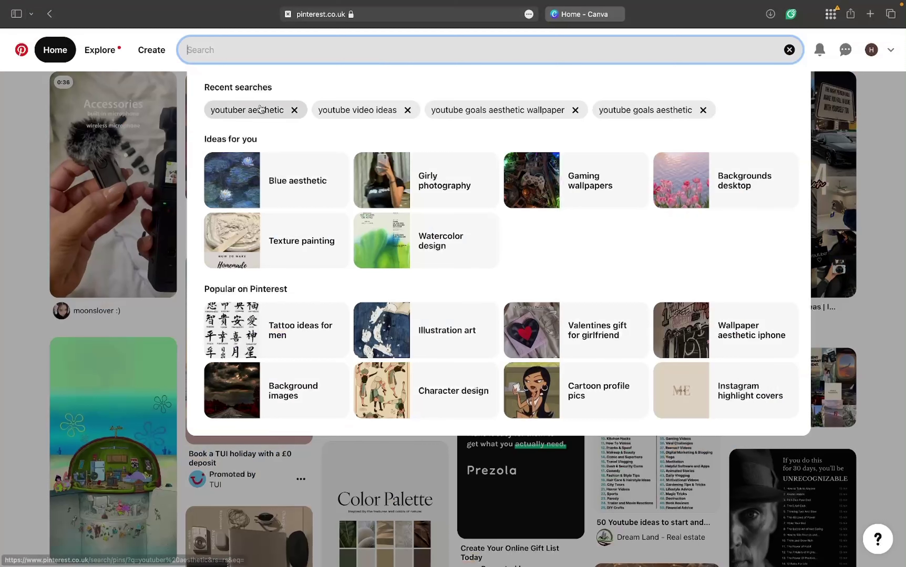
click(256, 111)
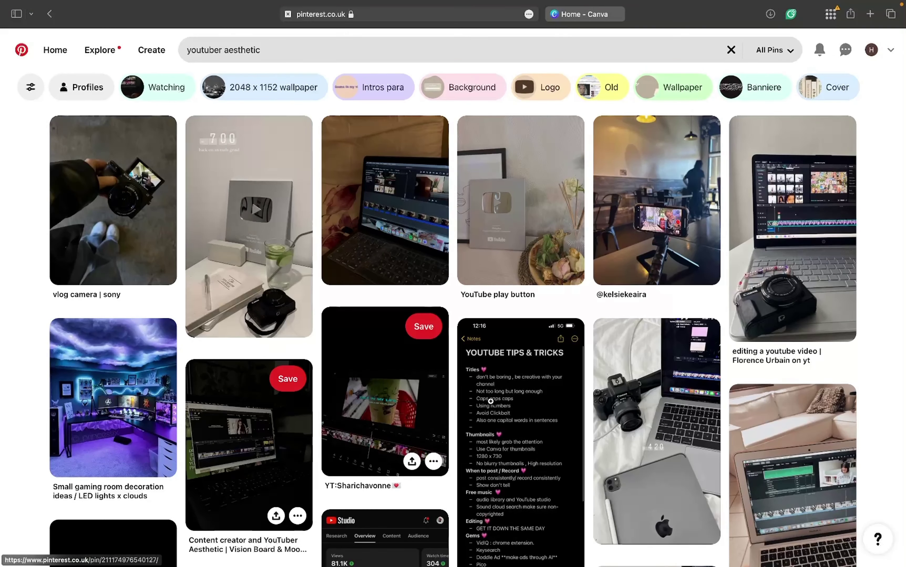
scroll(792, 375, down, 10)
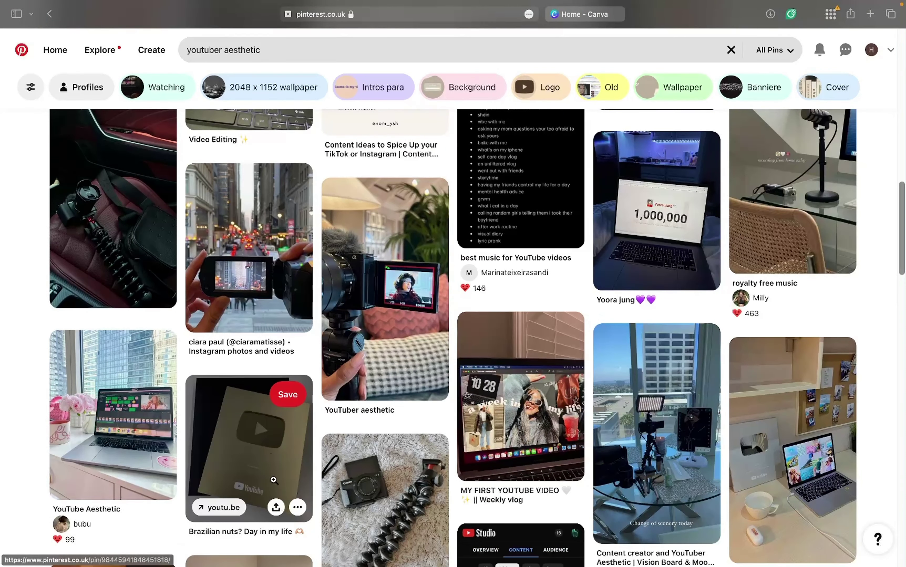
scroll(279, 454, up, 8)
scroll(279, 454, up, 12)
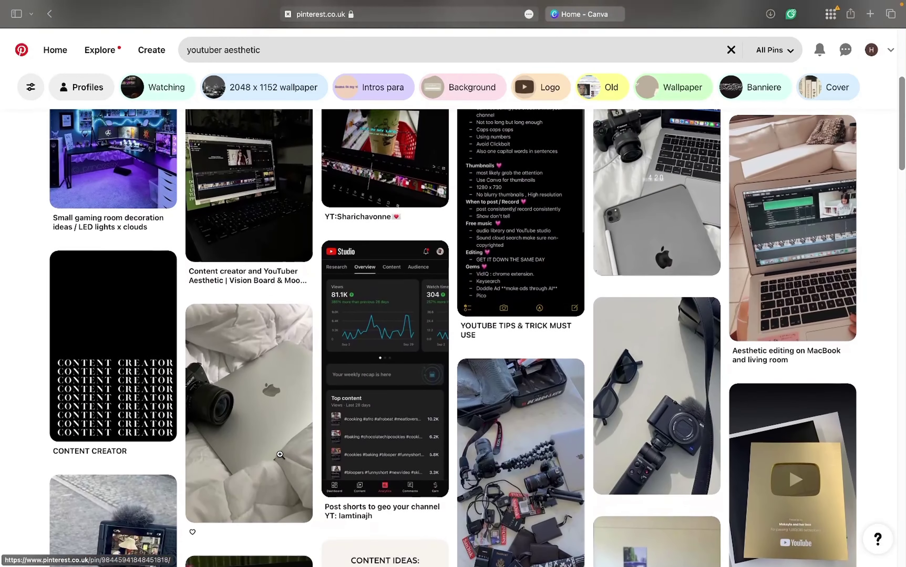
scroll(280, 455, up, 2)
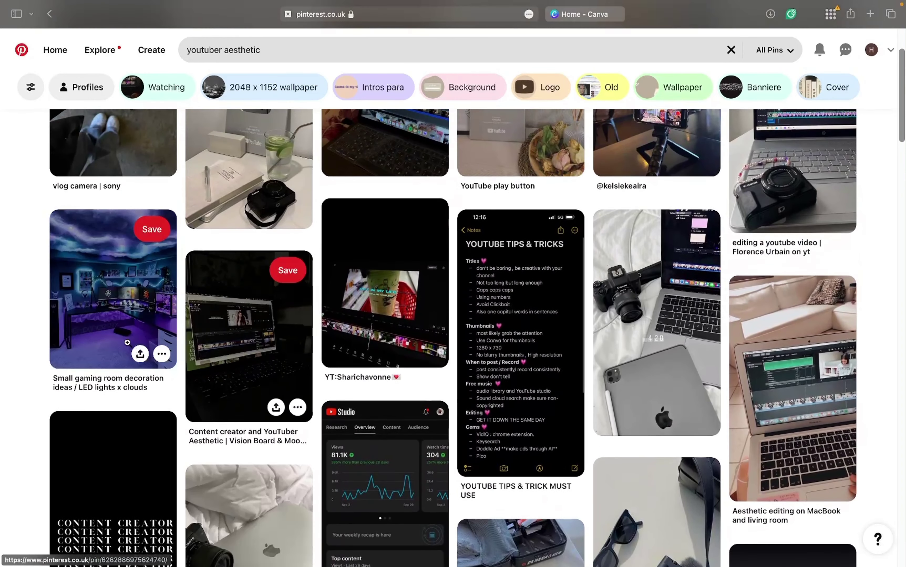
scroll(110, 301, up, 3)
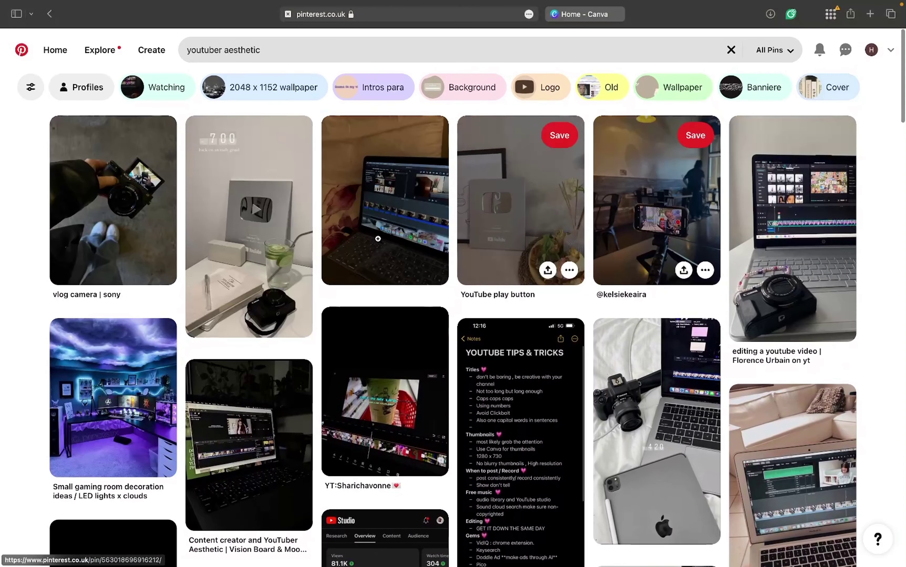
Step: Save the 'vlog camera | sony' pin photo to Downloads and return to the results
click(124, 195)
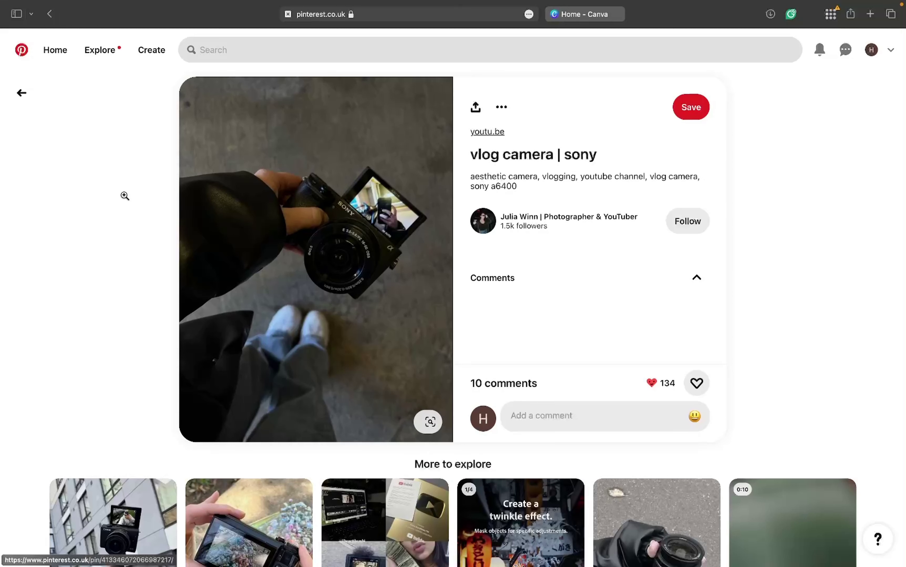
right_click(337, 223)
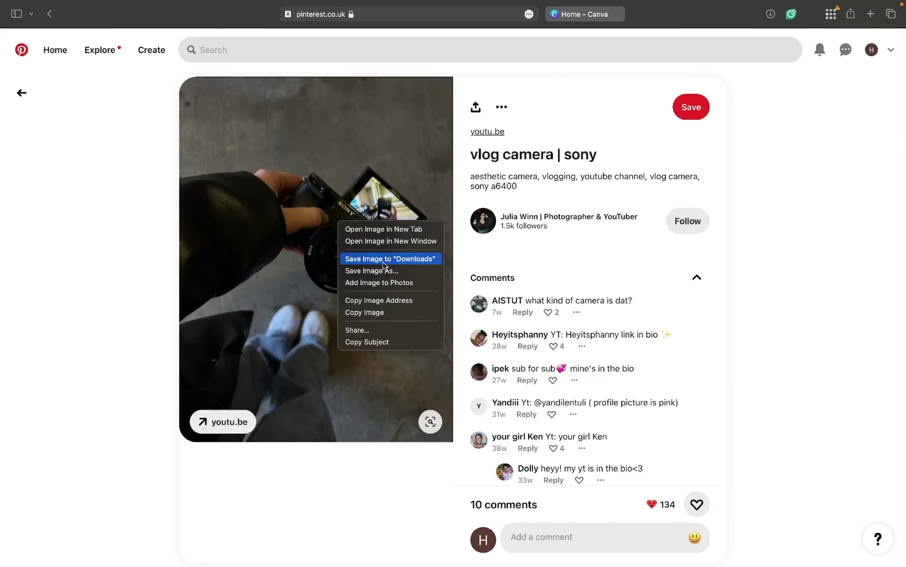
click(391, 260)
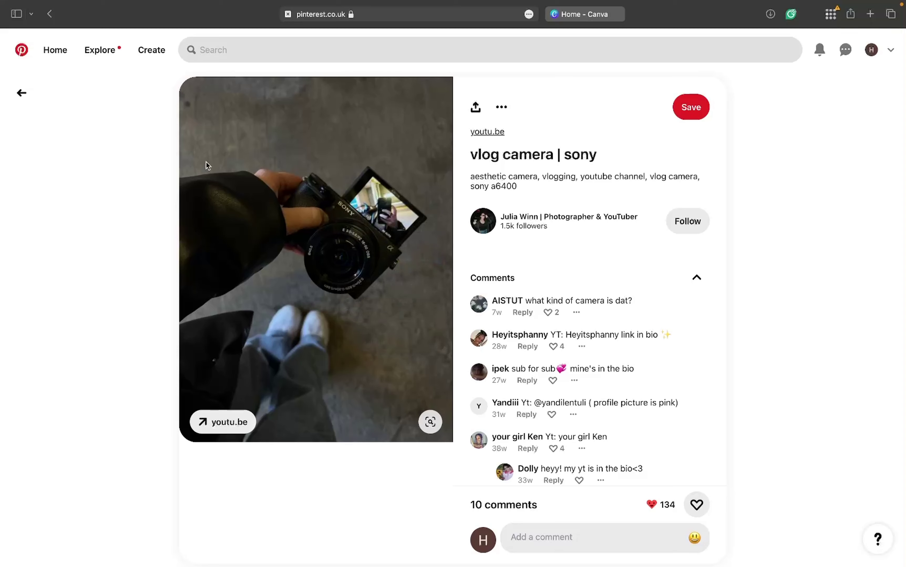
click(21, 93)
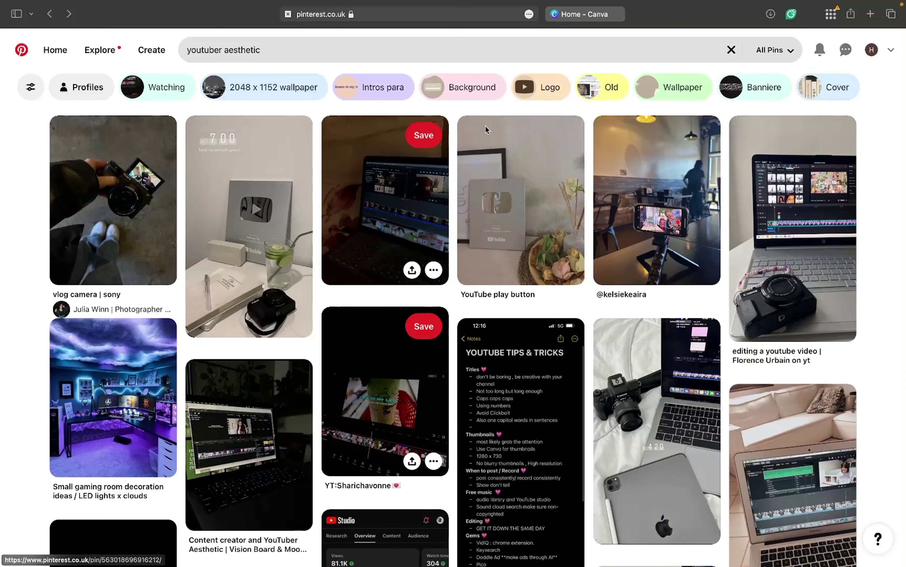
Step: Step back through earlier pins to the search results and scroll the feed
mouse_move(569, 10)
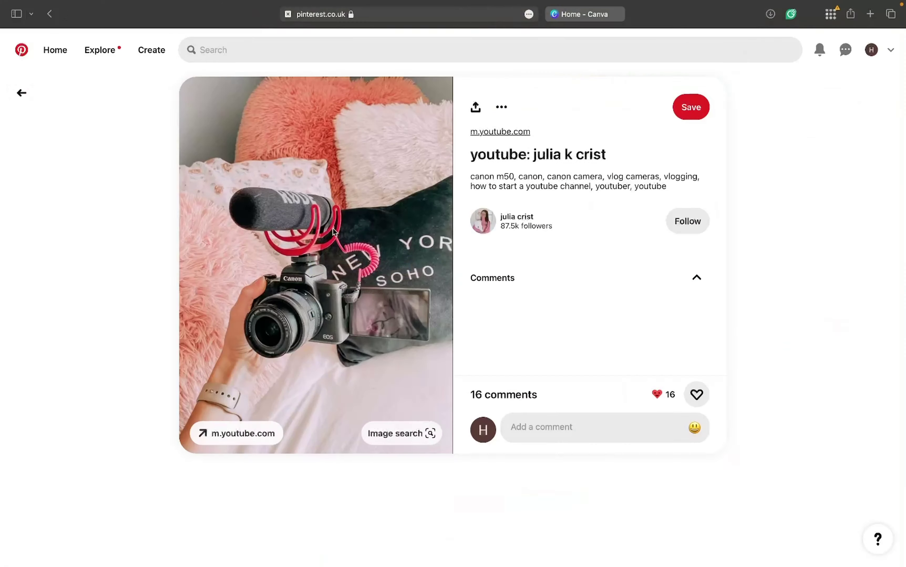
key(super+bracketleft)
scroll(681, 423, down, 20)
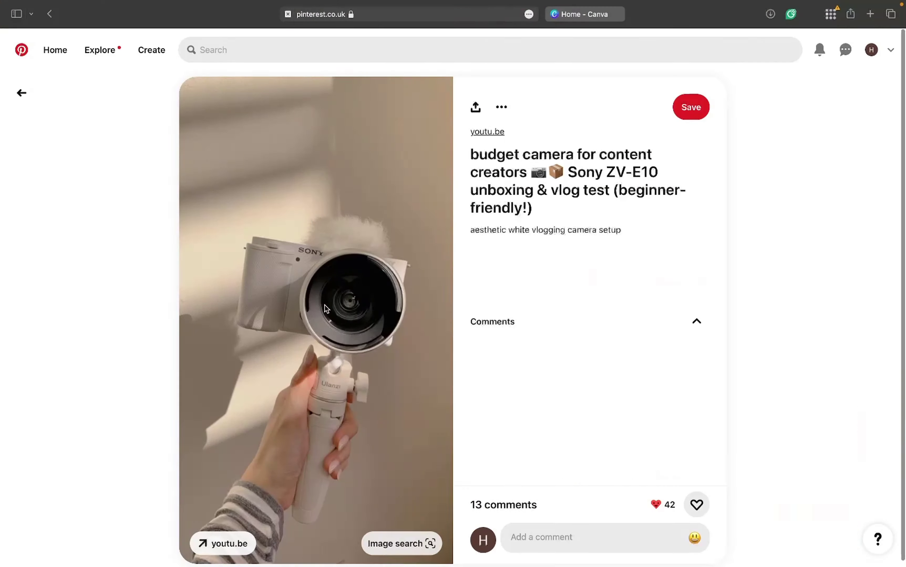
key(super+bracketleft)
scroll(626, 212, down, 20)
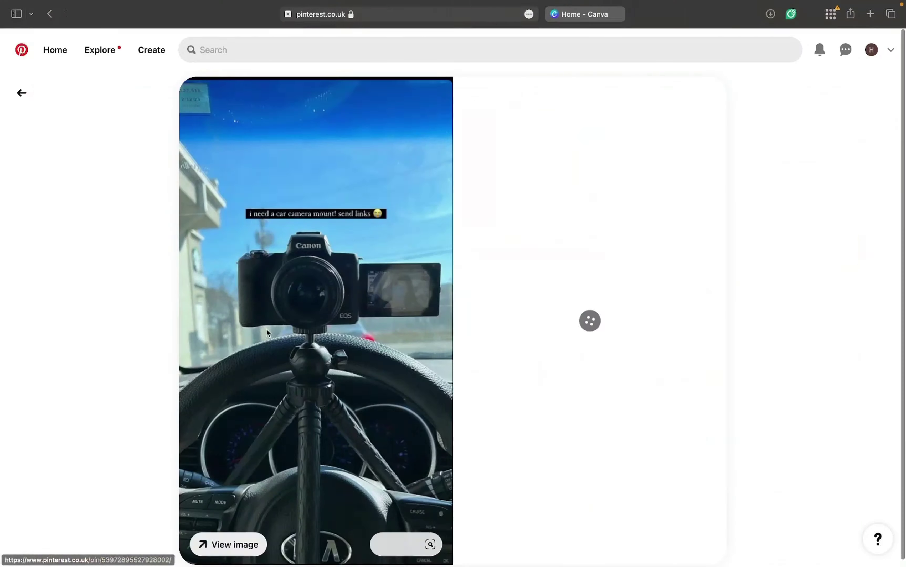
key(super+bracketleft)
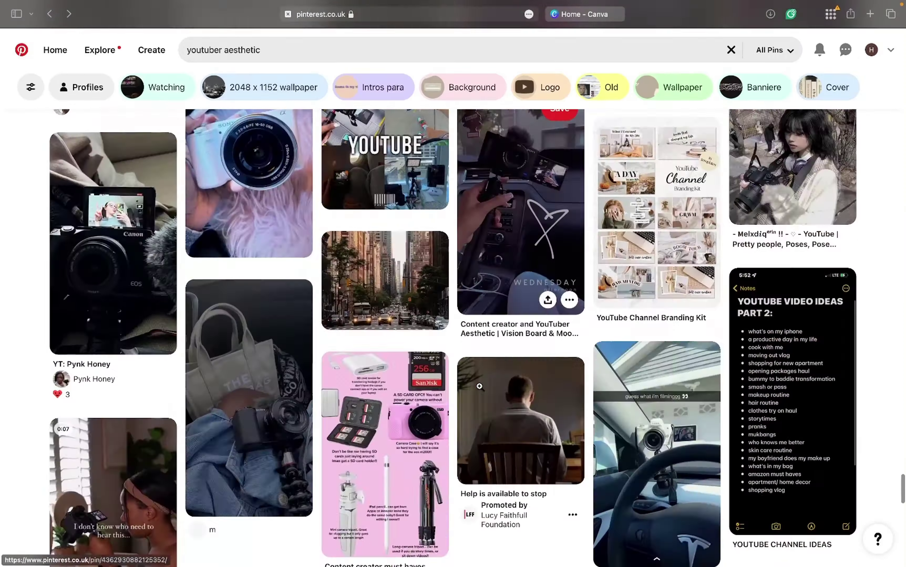
scroll(452, 452, down, 10)
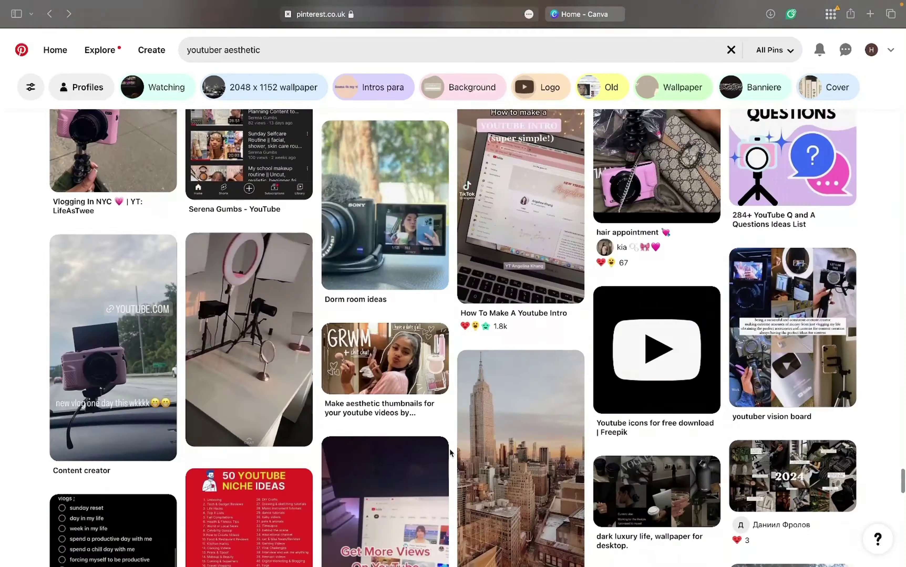
scroll(450, 452, down, 15)
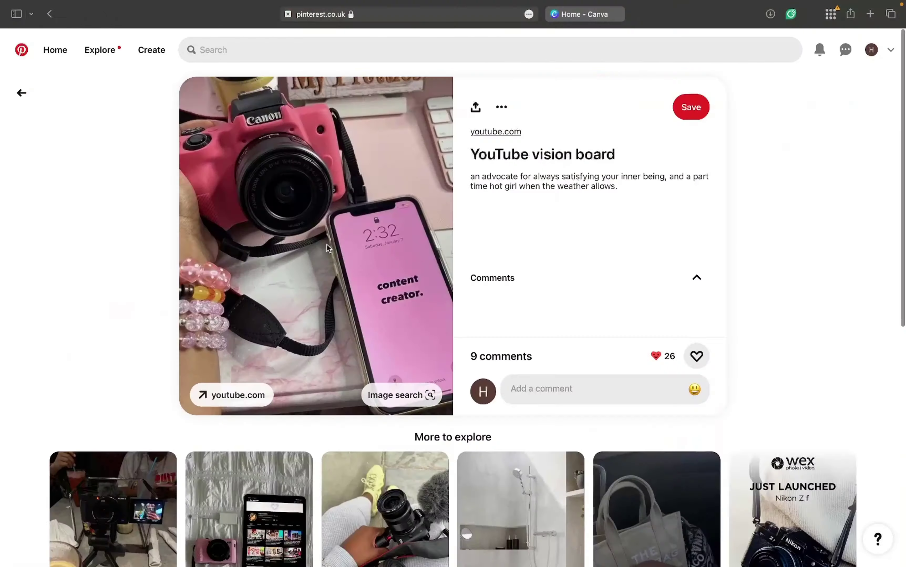
key(super+bracketleft)
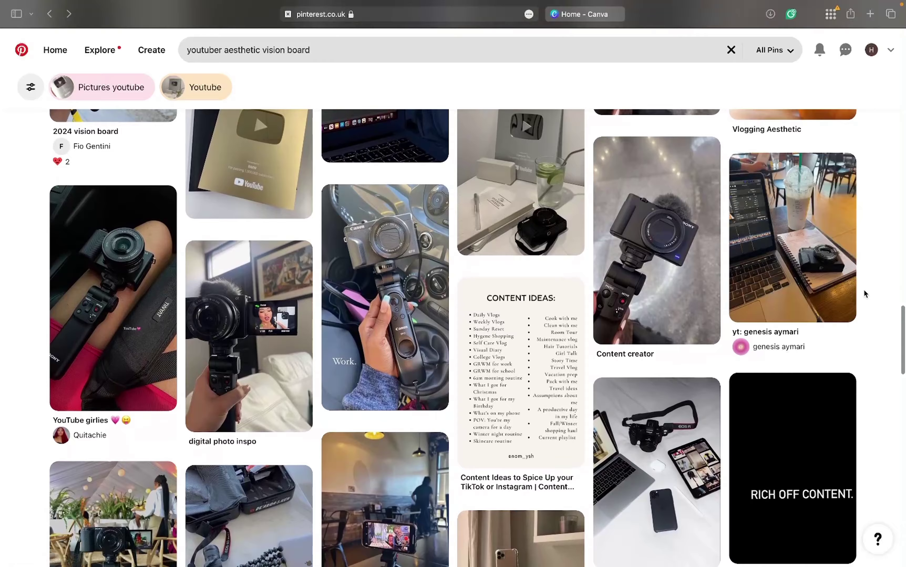
scroll(232, 283, down, 10)
Step: Close the Wayfair ad tab and open the YouTube goals and tablet photos pins
click(231, 283)
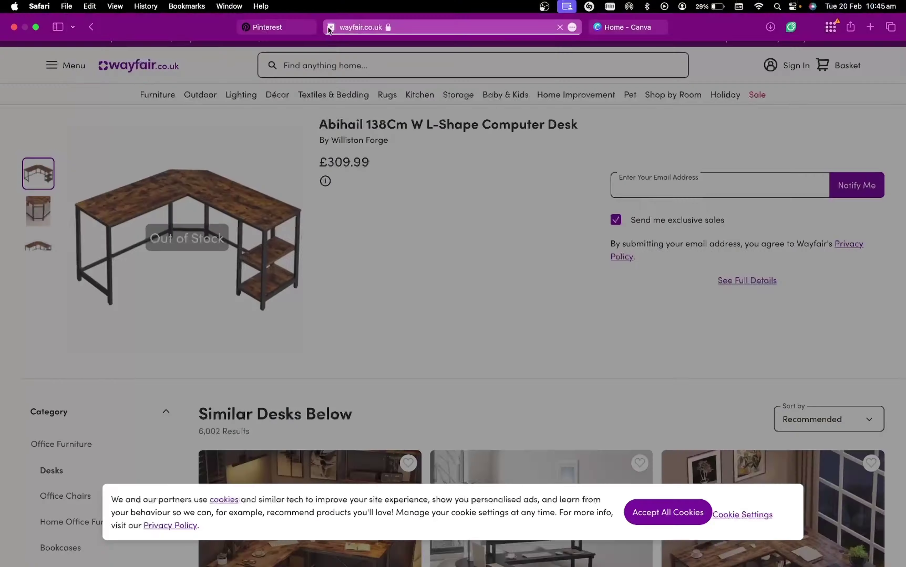
key(super+w)
scroll(390, 218, down, 10)
click(391, 218)
scroll(390, 218, down, 5)
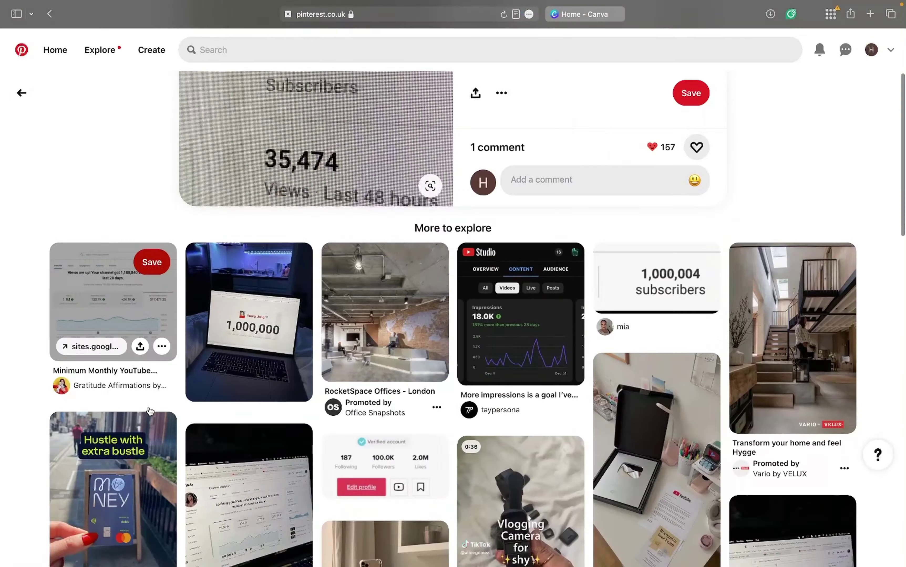
click(452, 452)
scroll(453, 452, down, 10)
click(113, 469)
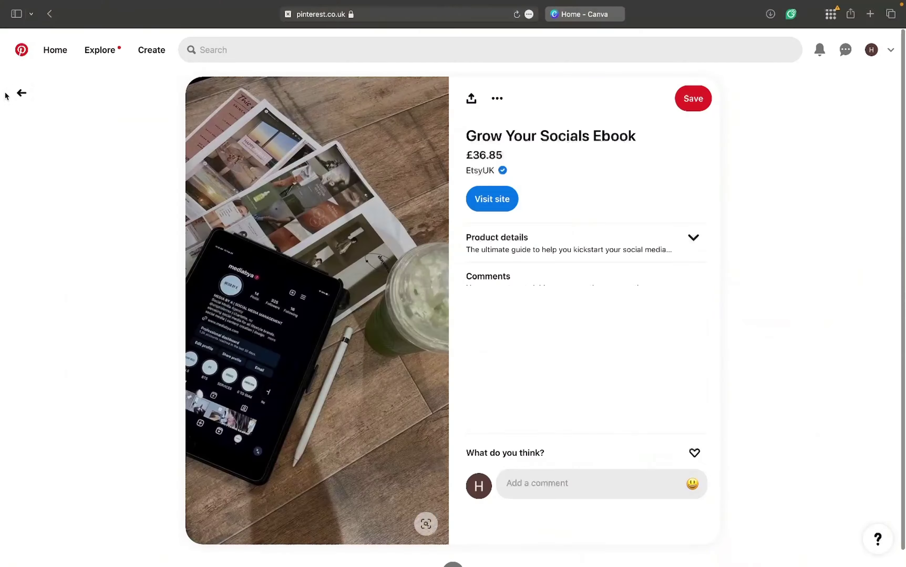
scroll(375, 300, down, 10)
Step: Open related camera pins: camera and passport, GoPro Hero 11, Canon tripod, Canon G7X
click(384, 158)
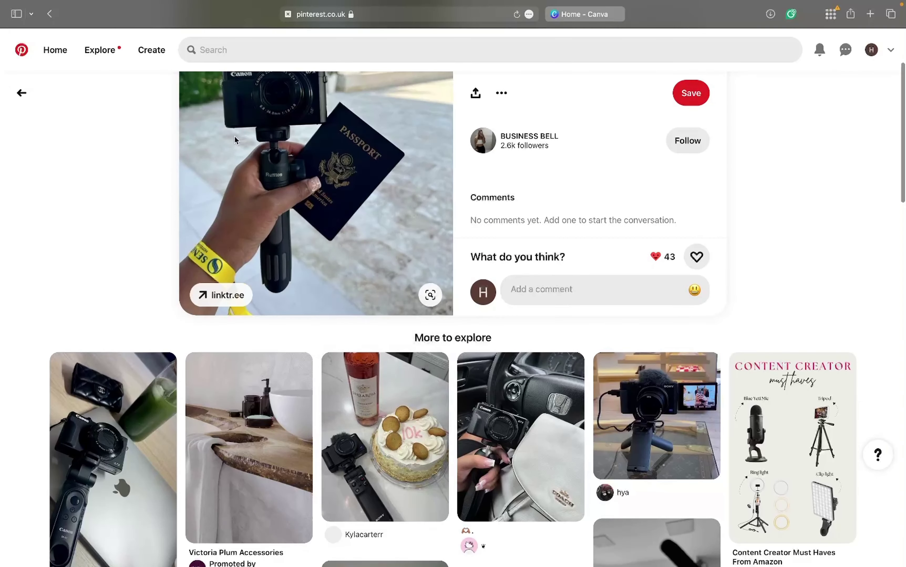
click(99, 359)
scroll(523, 405, down, 15)
click(491, 375)
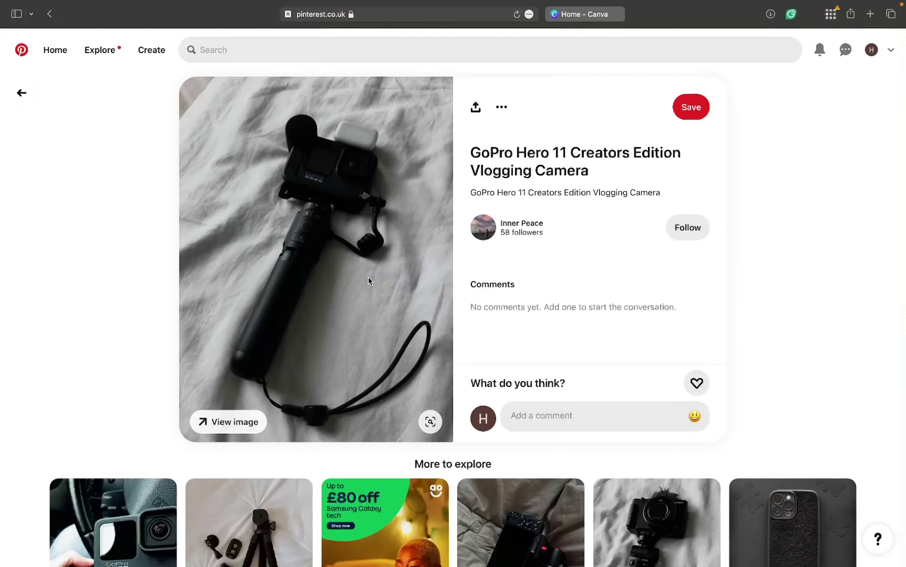
scroll(369, 282, down, 15)
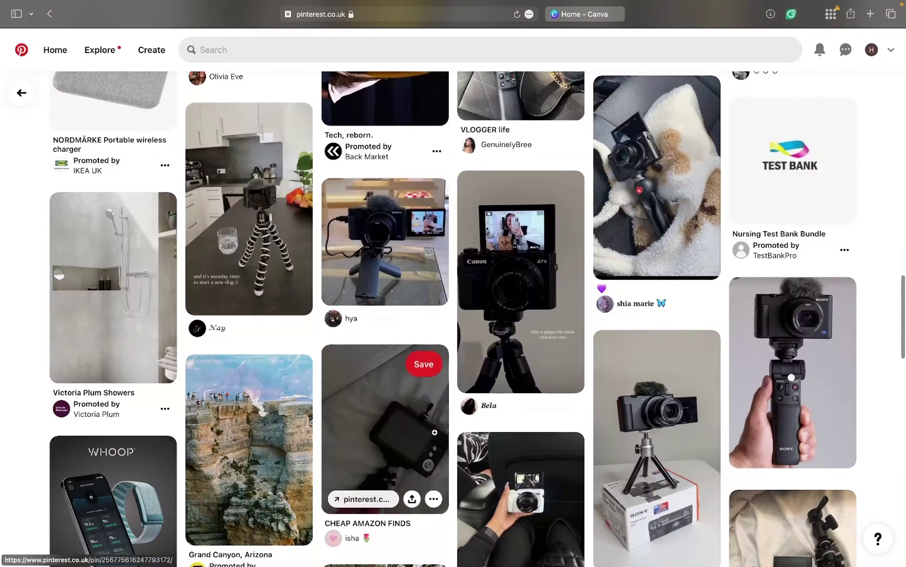
click(484, 292)
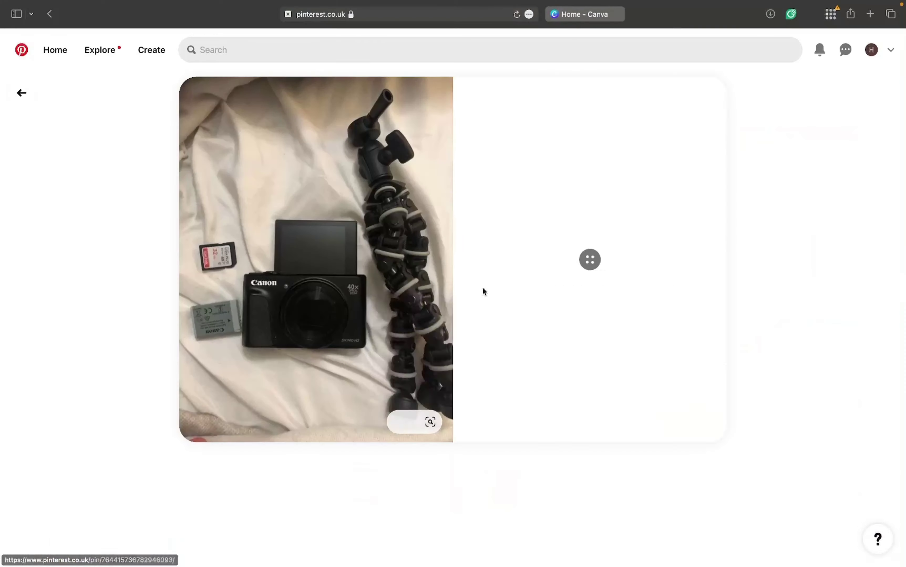
scroll(484, 292, down, 20)
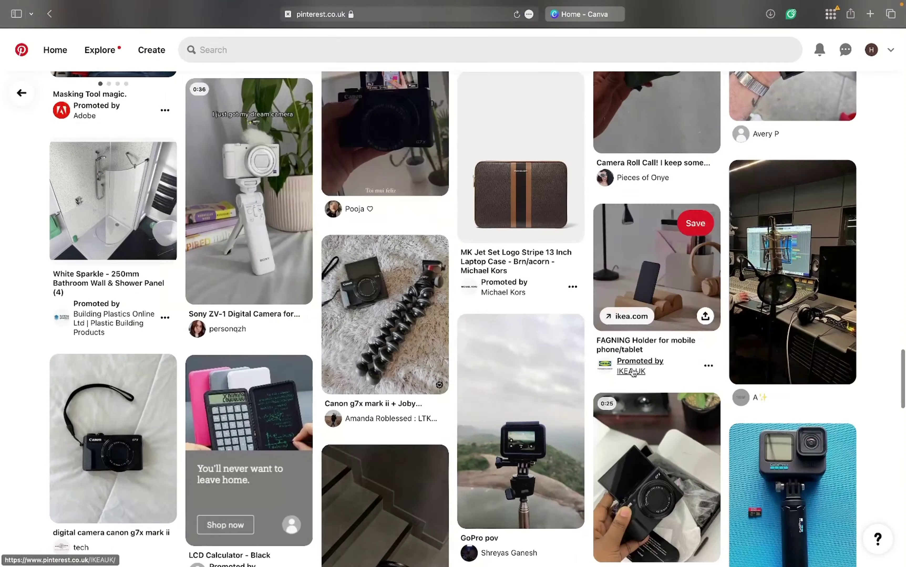
click(357, 271)
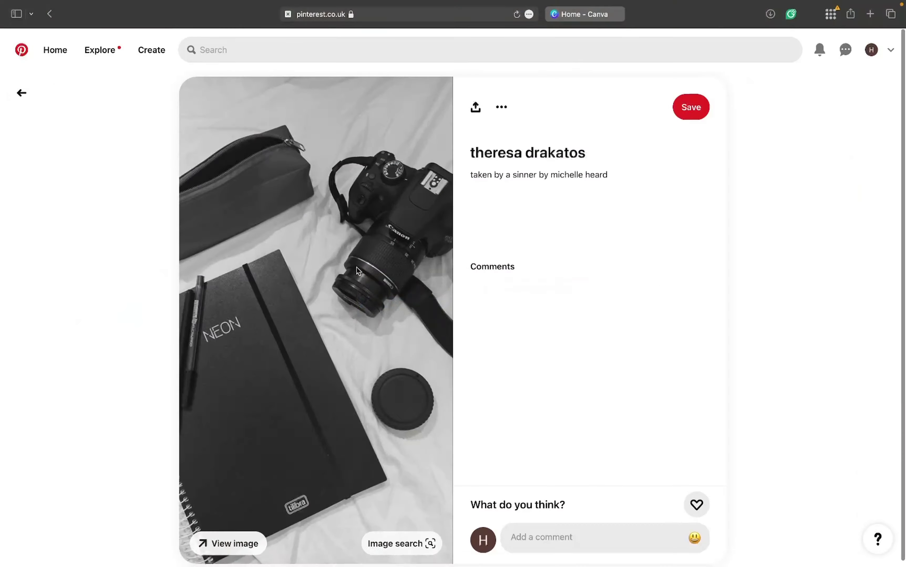
scroll(356, 270, down, 15)
click(356, 270)
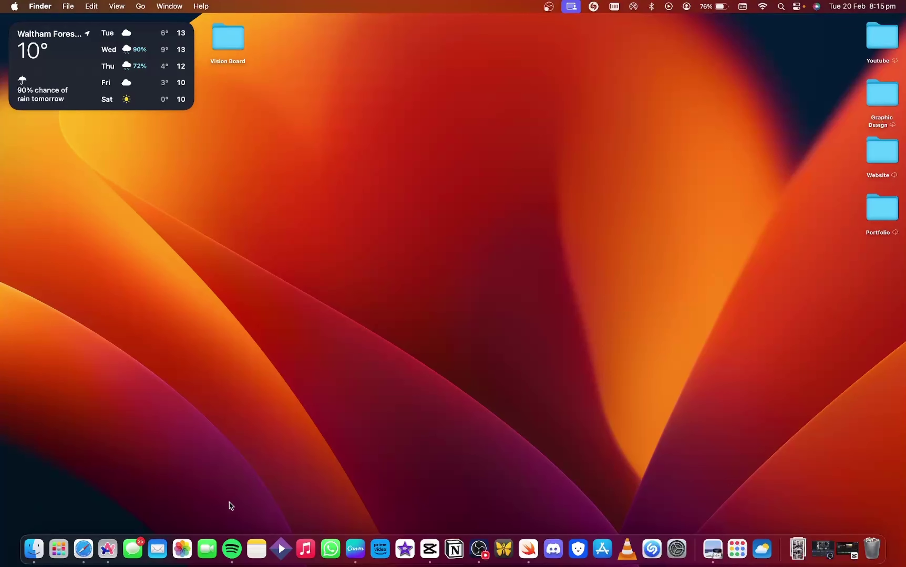
Step: Switch to Canva and close the Vision Board iphone design tab
click(353, 561)
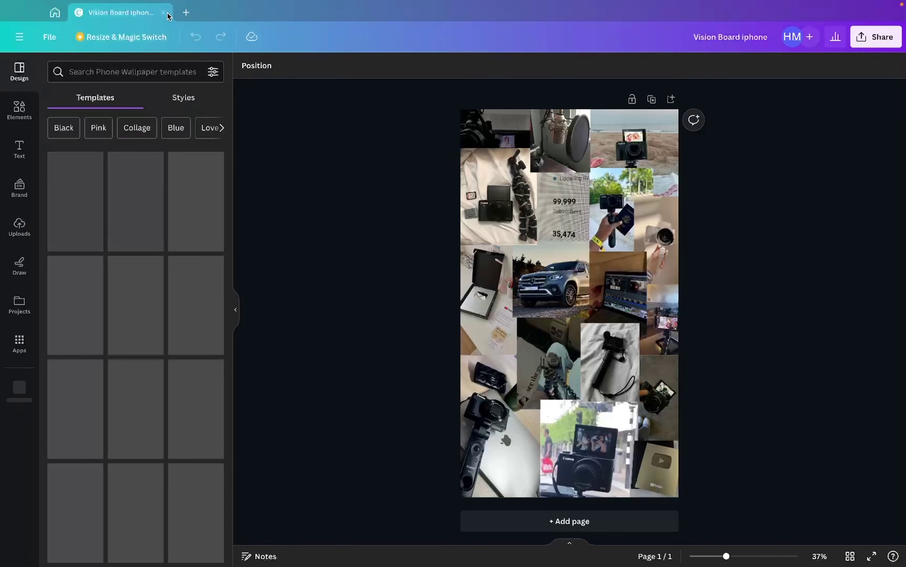
click(164, 13)
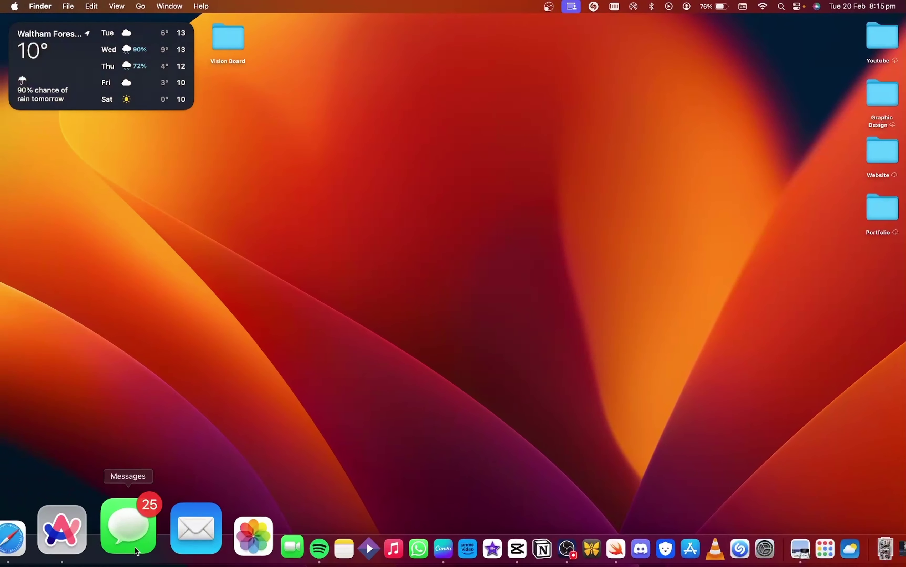
Step: Google 'macbook pro 13 inch aspect ratio' in Safari to find its 2880×1800 resolution
click(80, 536)
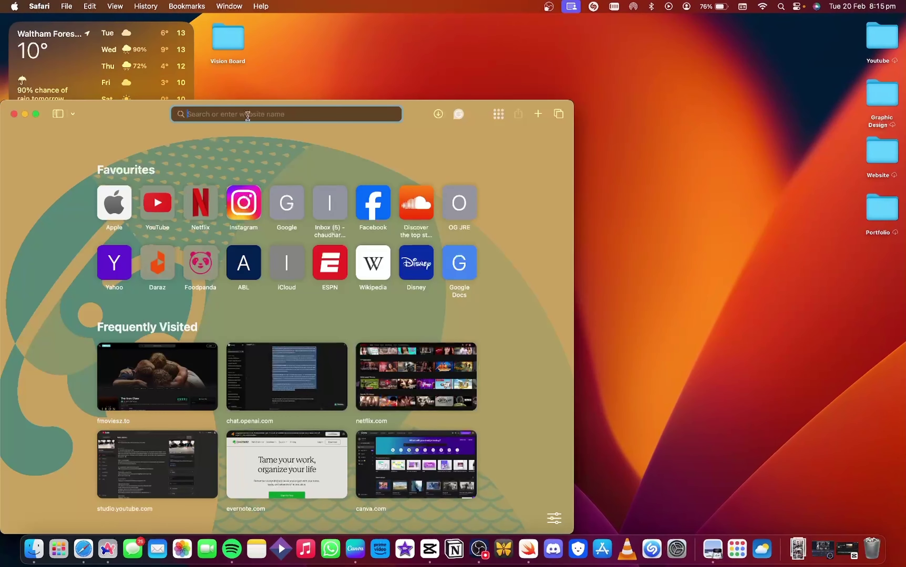
text(macbook)
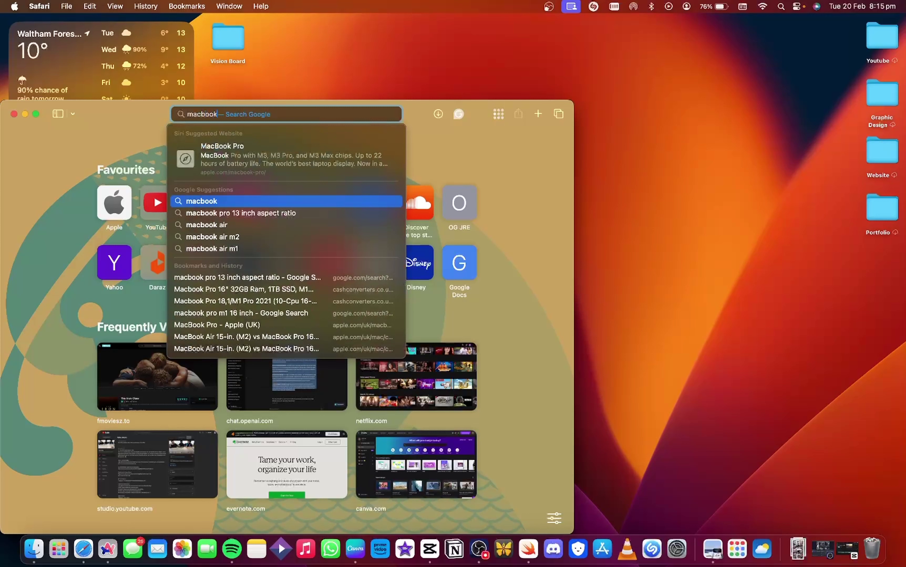
text( pro 13)
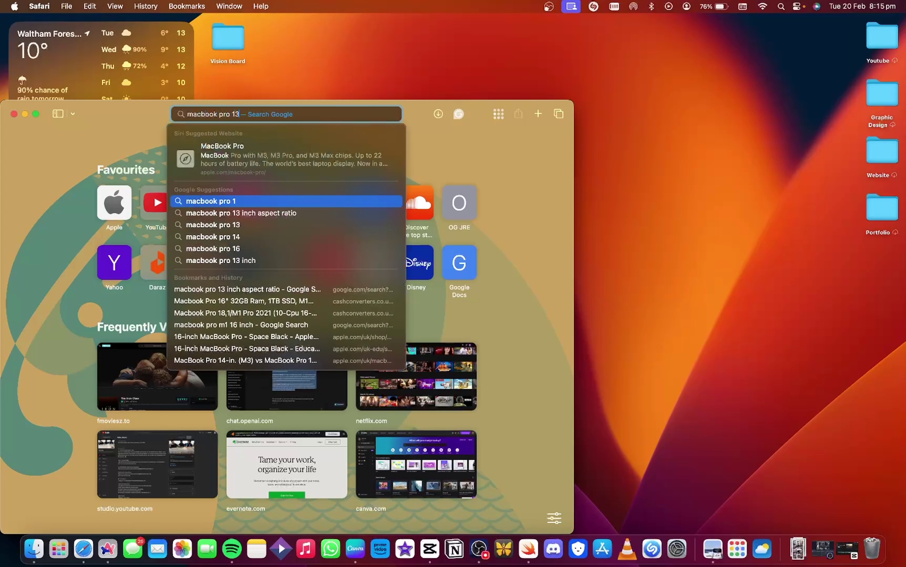
click(207, 213)
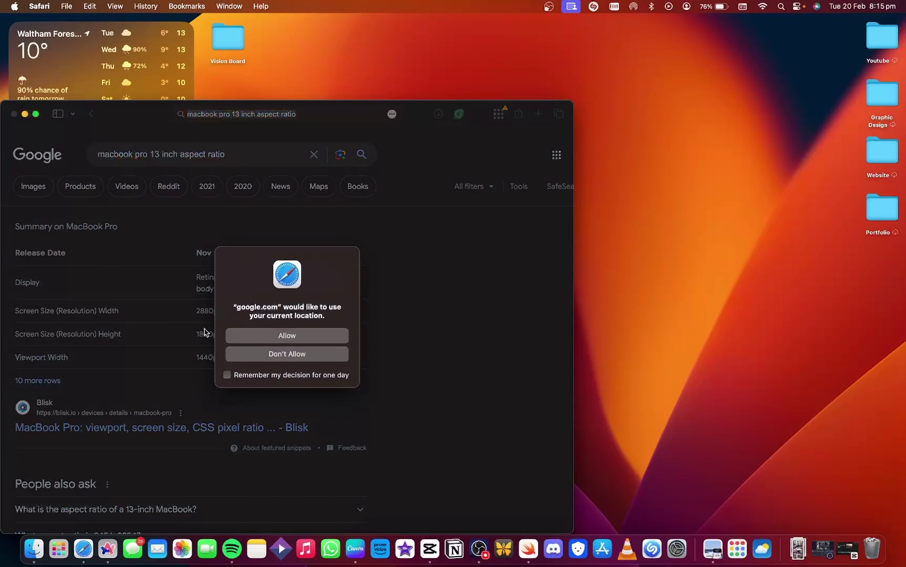
click(286, 335)
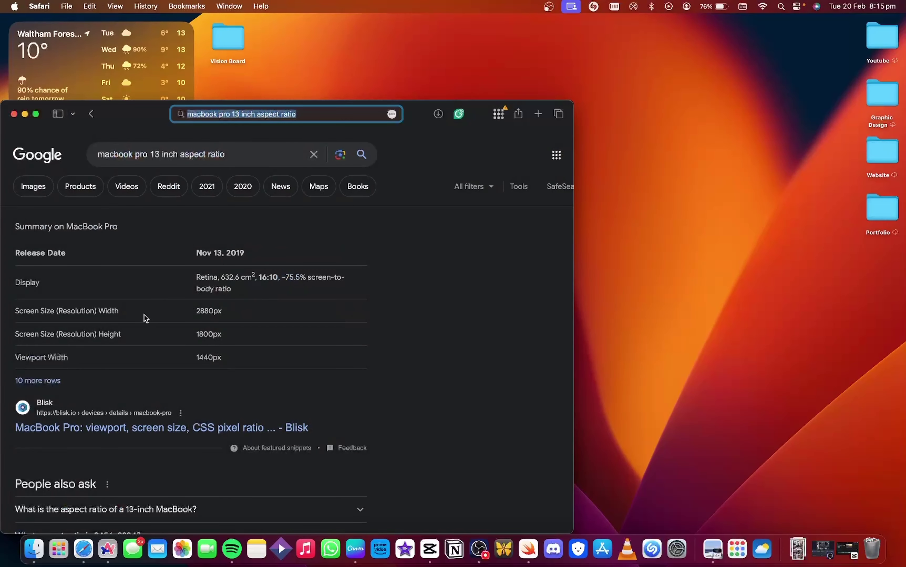
click(107, 317)
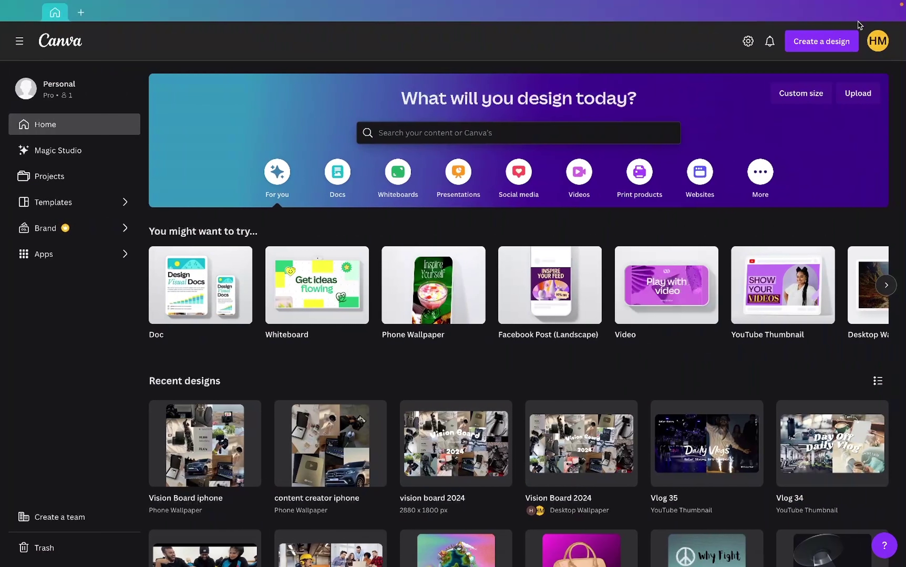
Step: Create a 2880 × 1800 px custom-size design, cross-checking the resolution in Safari
click(830, 49)
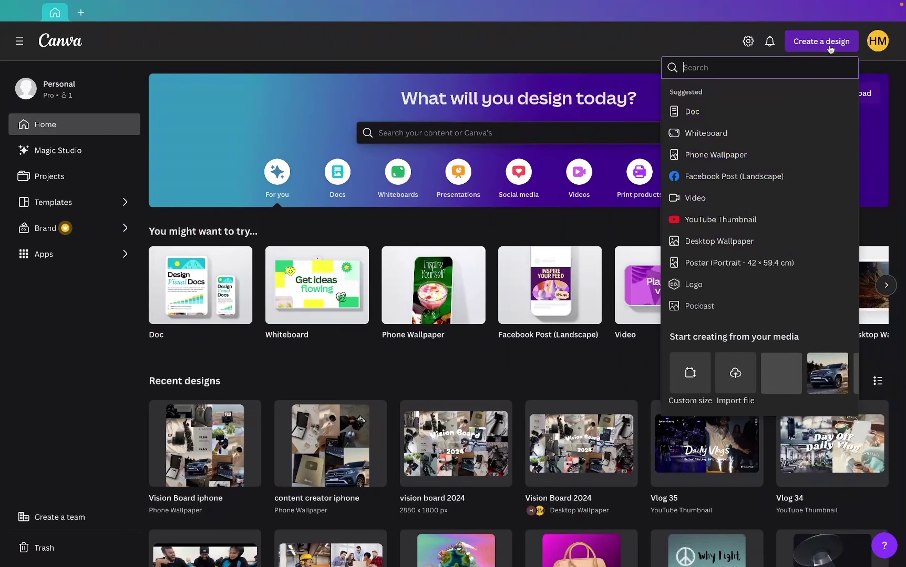
click(693, 381)
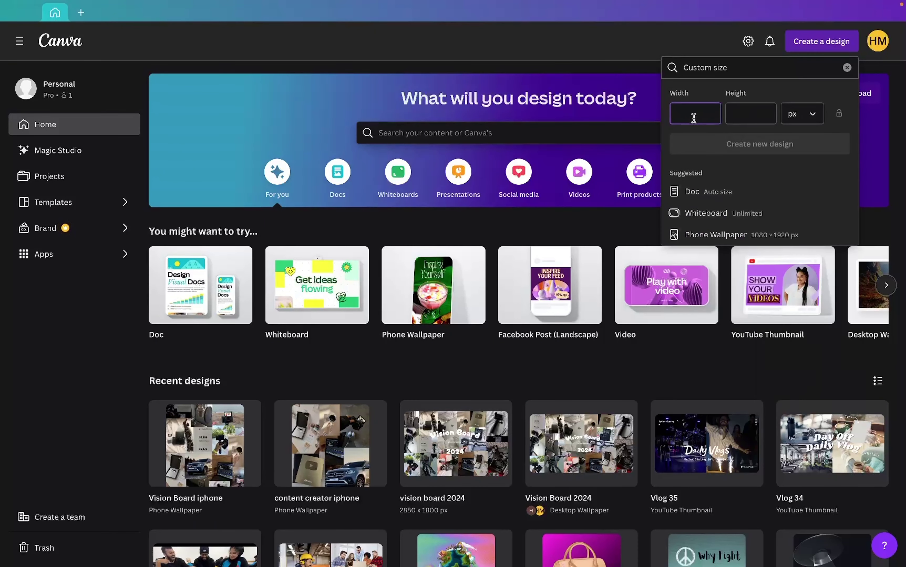
key(ctrl+Left)
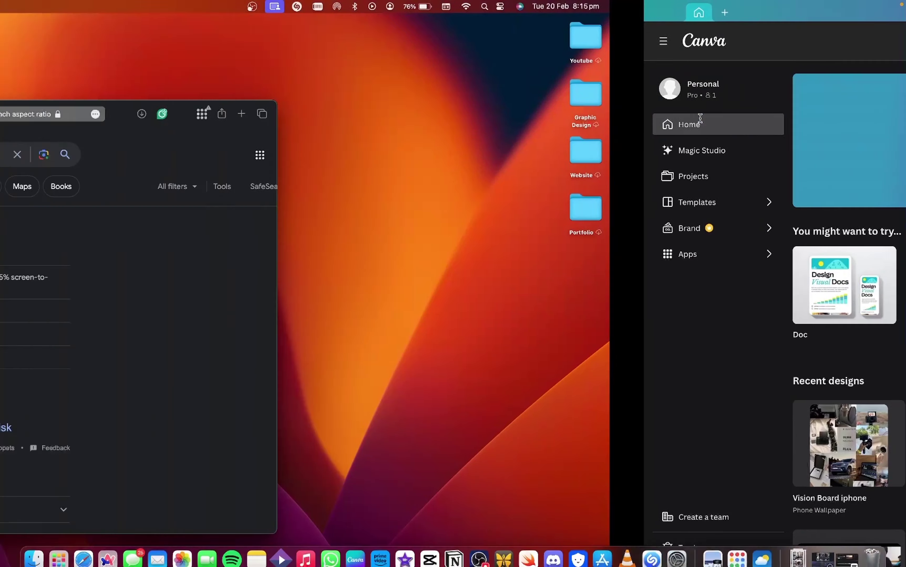
key(ctrl+Right)
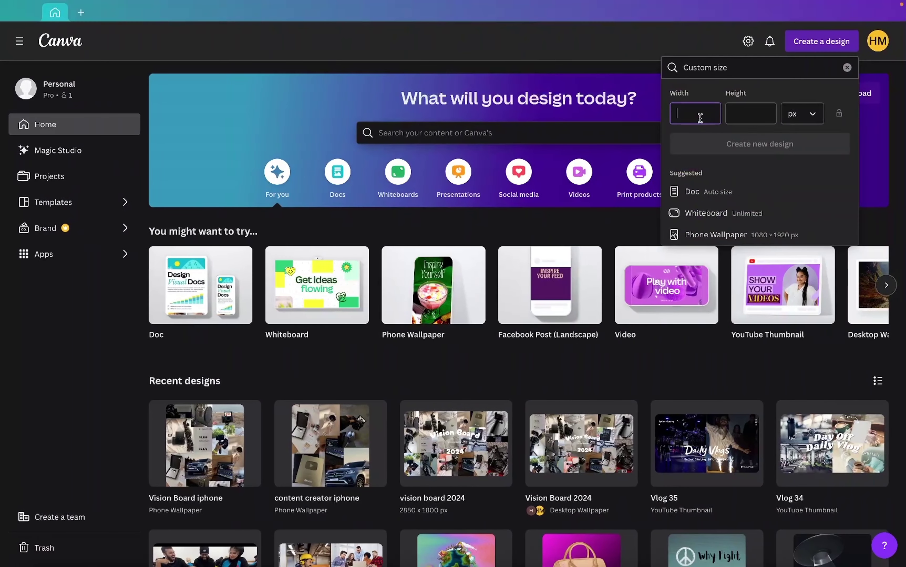
text(288)
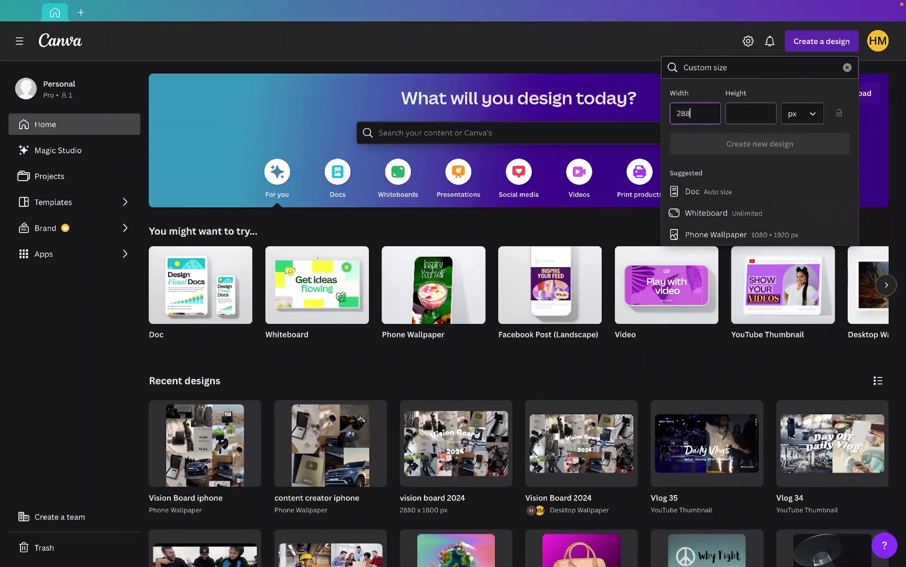
text(0)
click(760, 114)
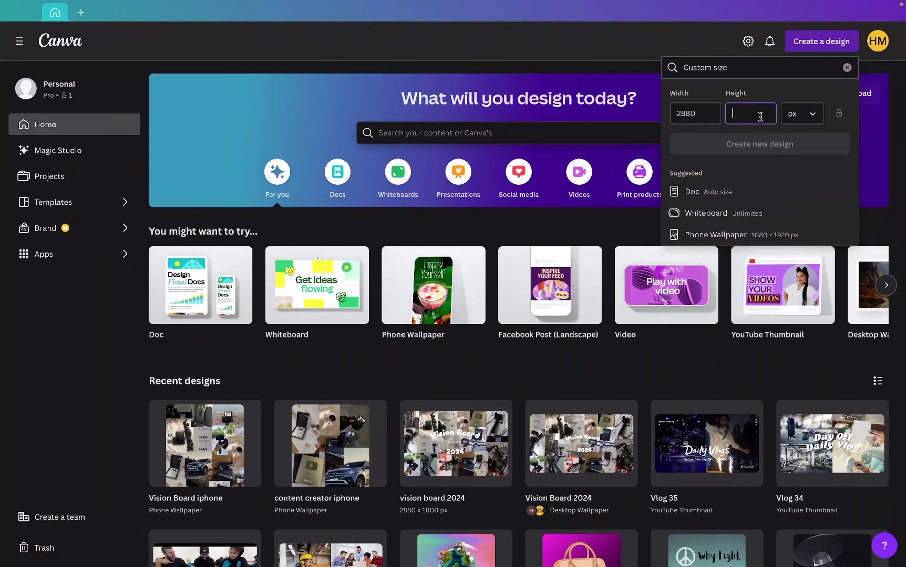
text(1800)
key(ctrl+Left)
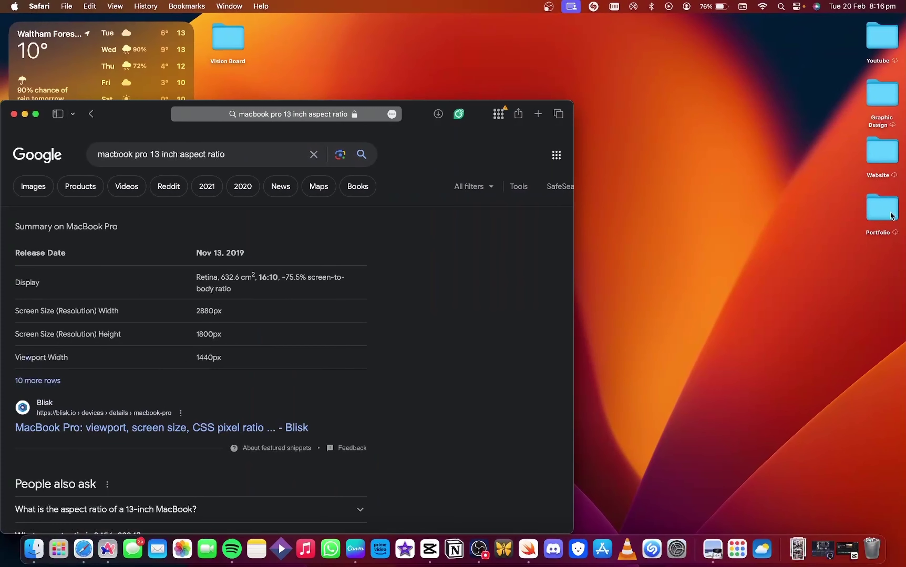
key(ctrl+Right)
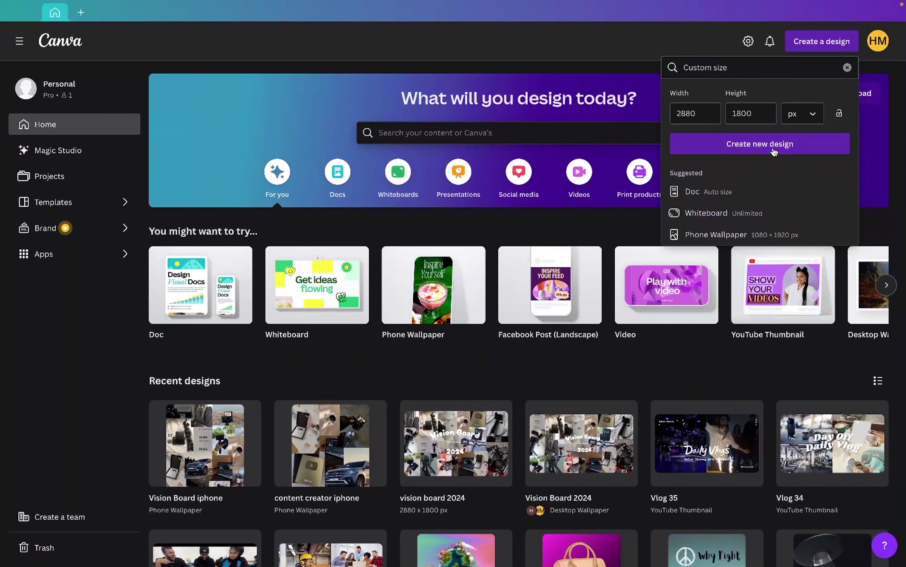
click(773, 148)
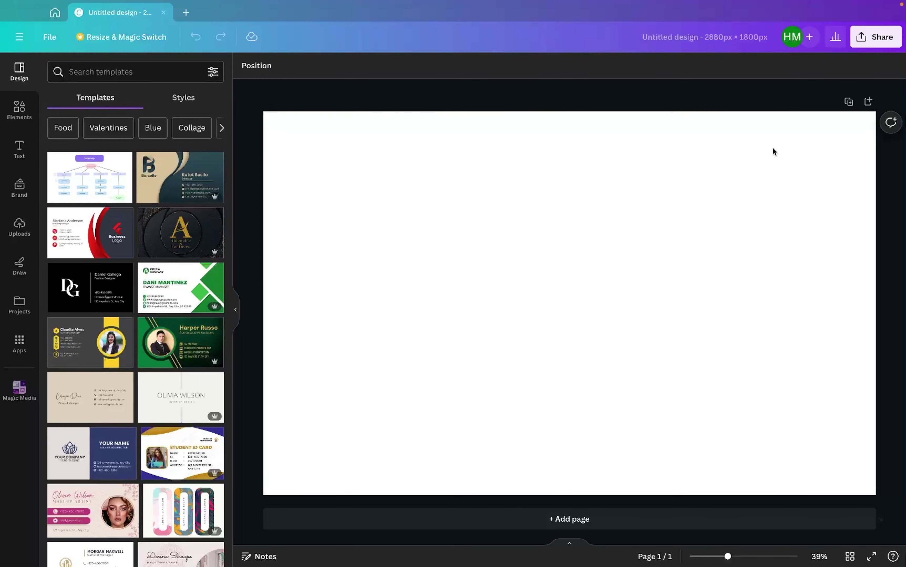
Step: Show the Uploads library beside the blank page and browse the uploaded camera photos
click(13, 118)
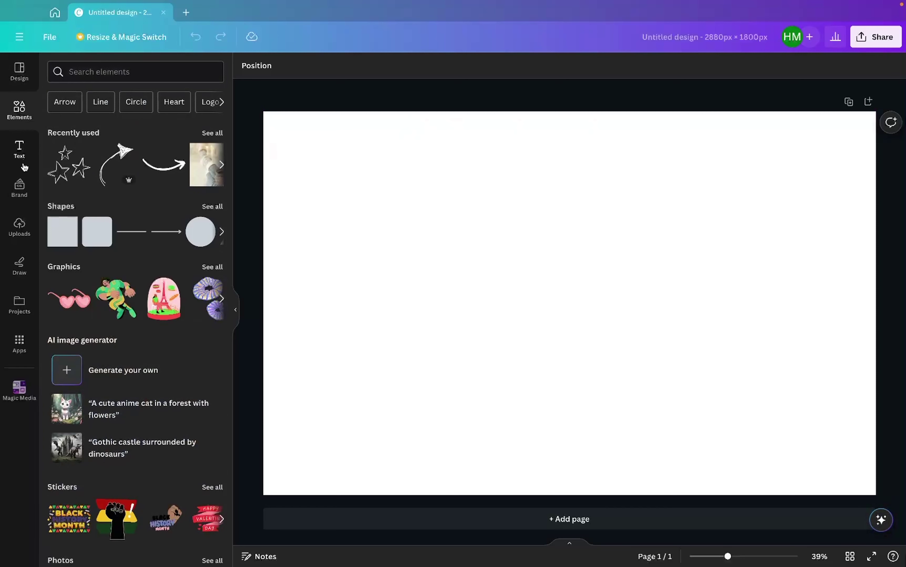
click(20, 224)
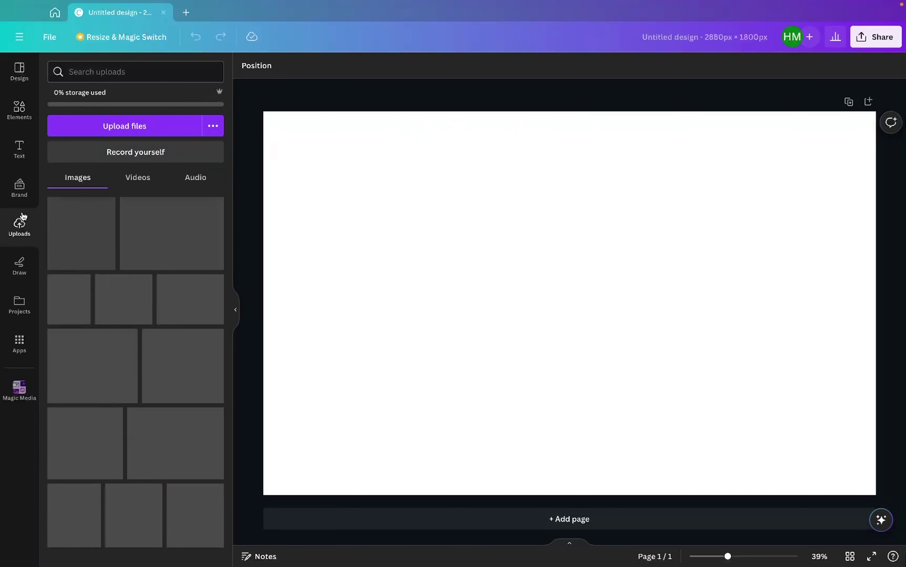
click(610, 201)
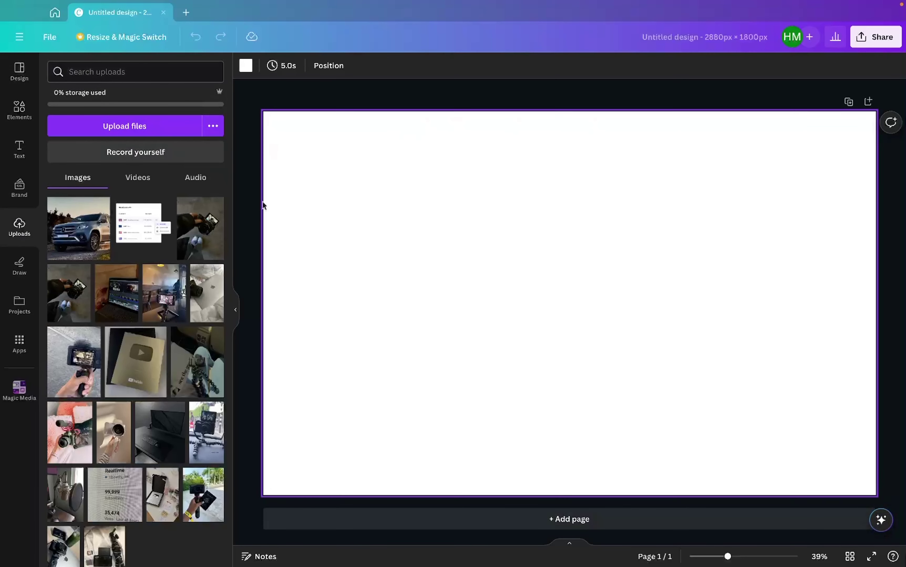
click(290, 69)
click(290, 68)
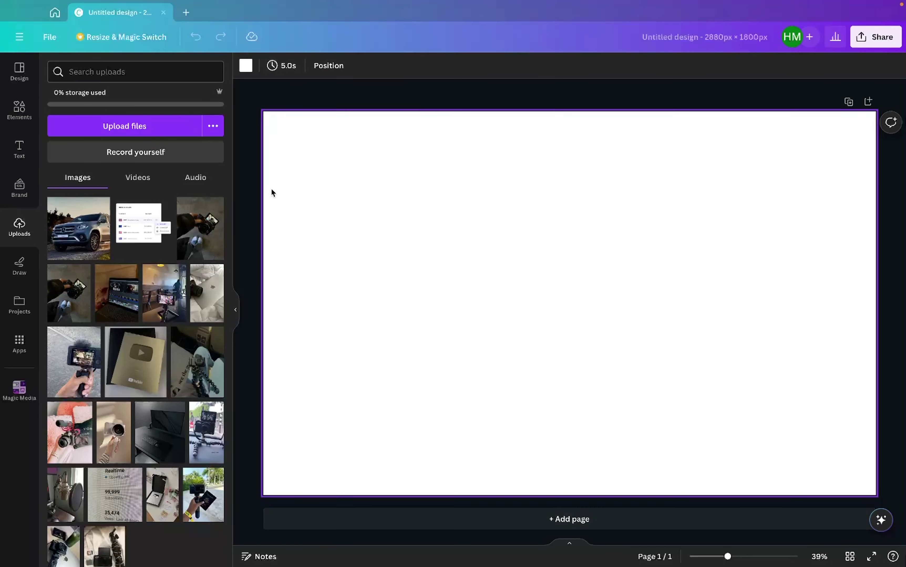
click(253, 197)
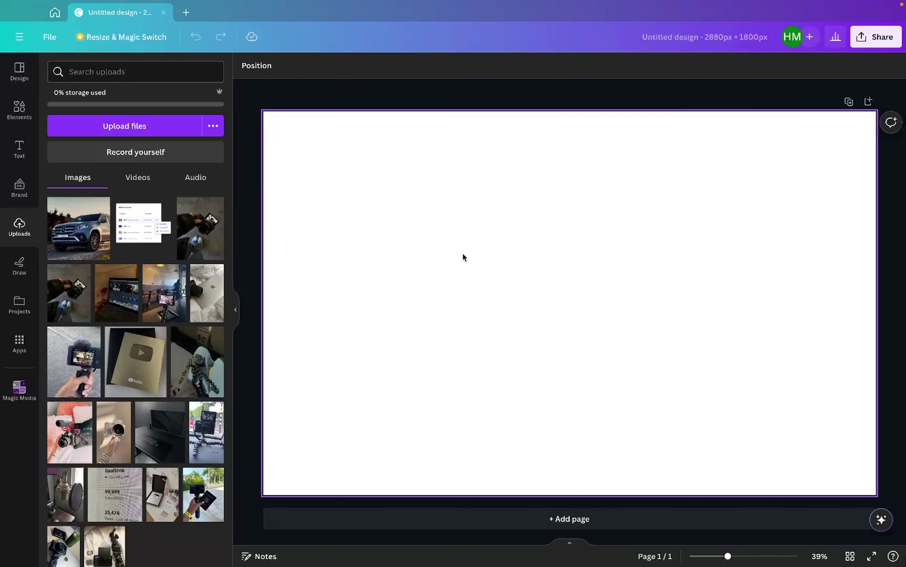
click(288, 242)
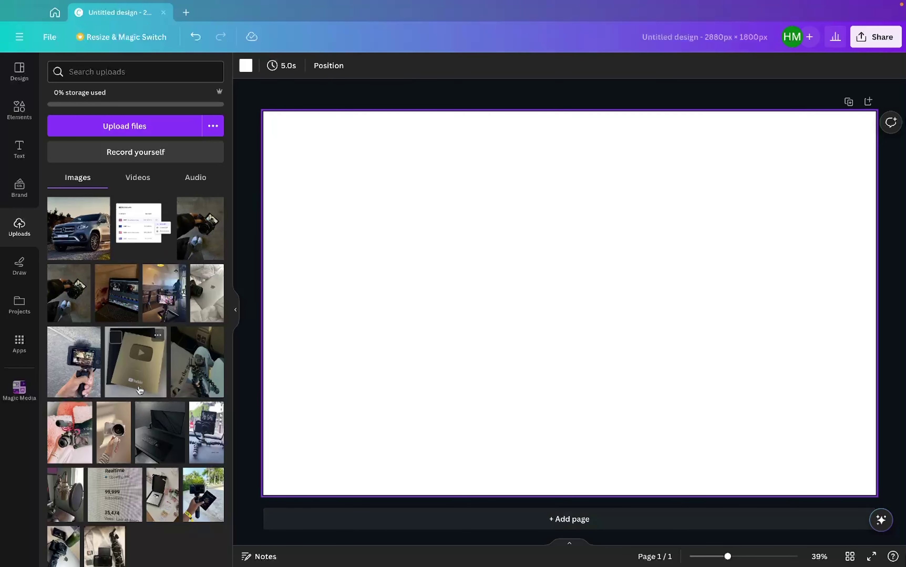
scroll(139, 390, down, 8)
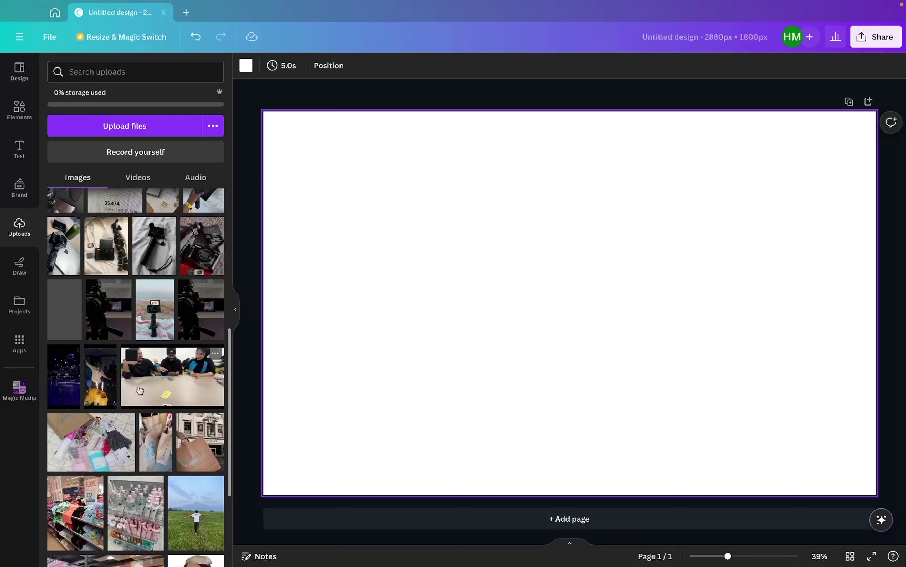
scroll(140, 391, up, 6)
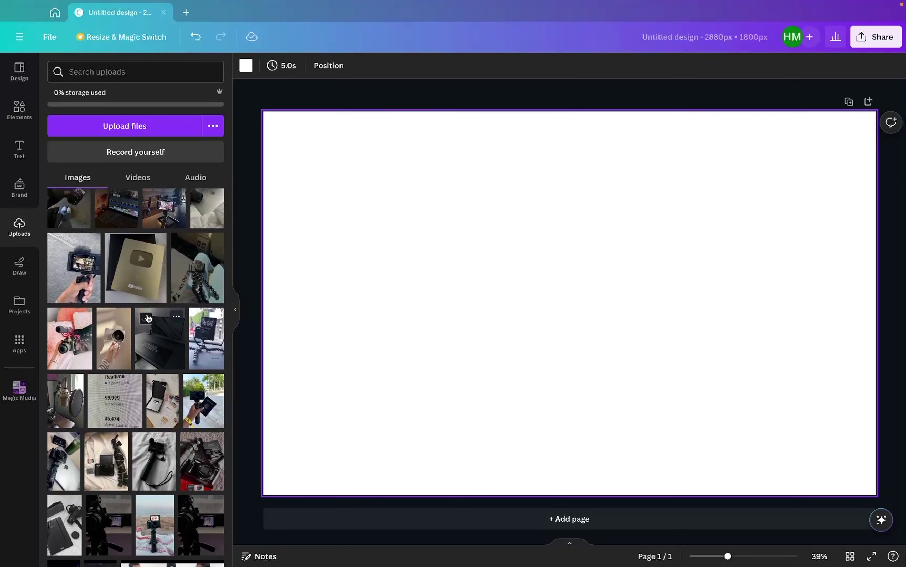
Step: Add the white camera and street camera photos, shrink them and overlap them at left
click(113, 347)
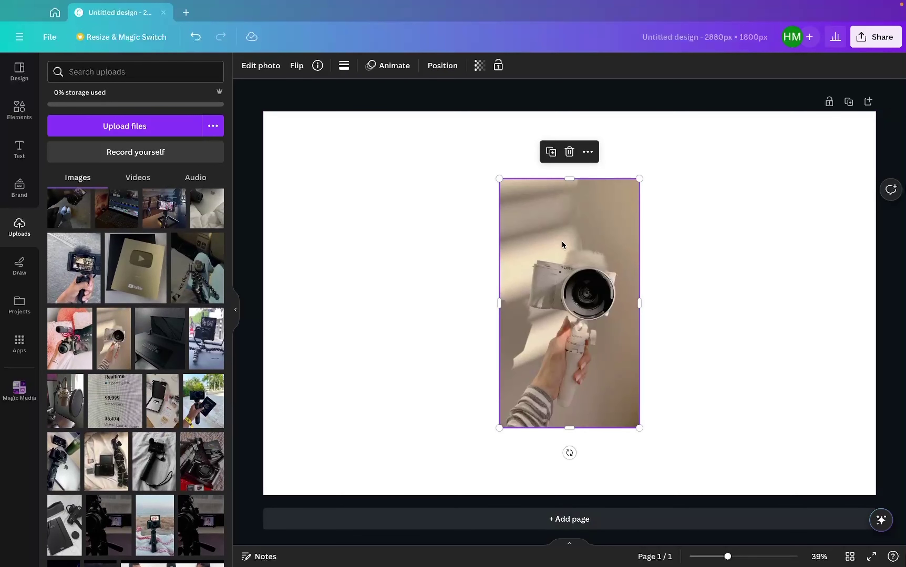
drag(562, 243, 330, 175)
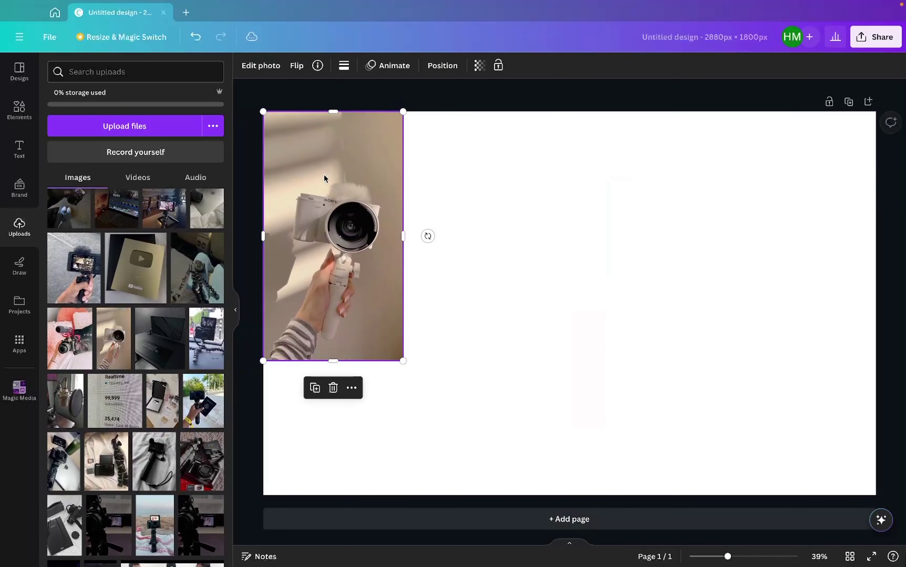
drag(403, 361, 339, 282)
click(73, 268)
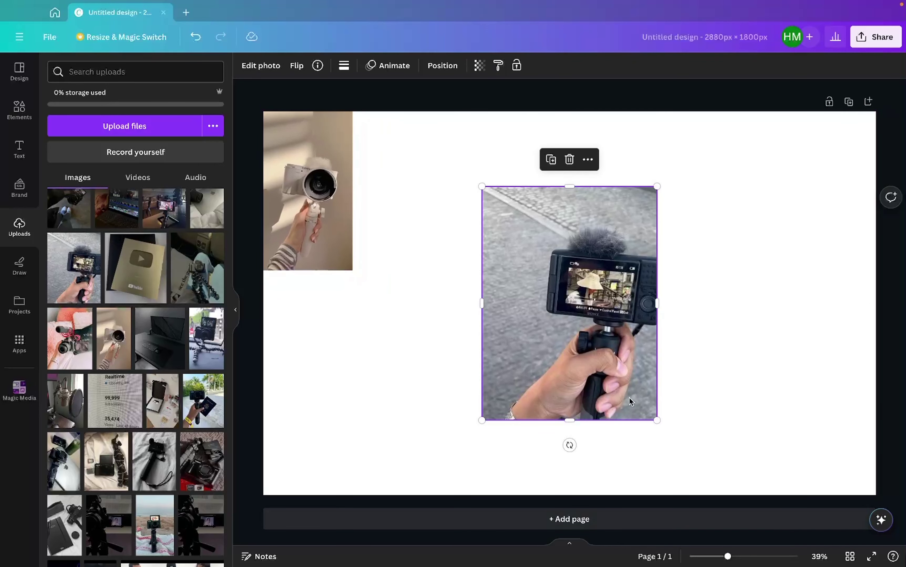
drag(657, 418, 587, 323)
drag(533, 277, 386, 340)
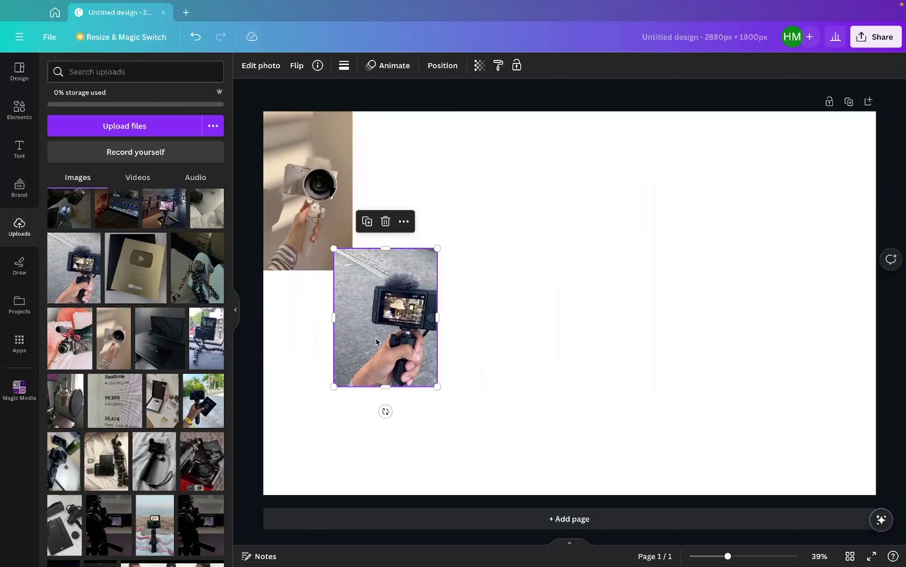
click(476, 295)
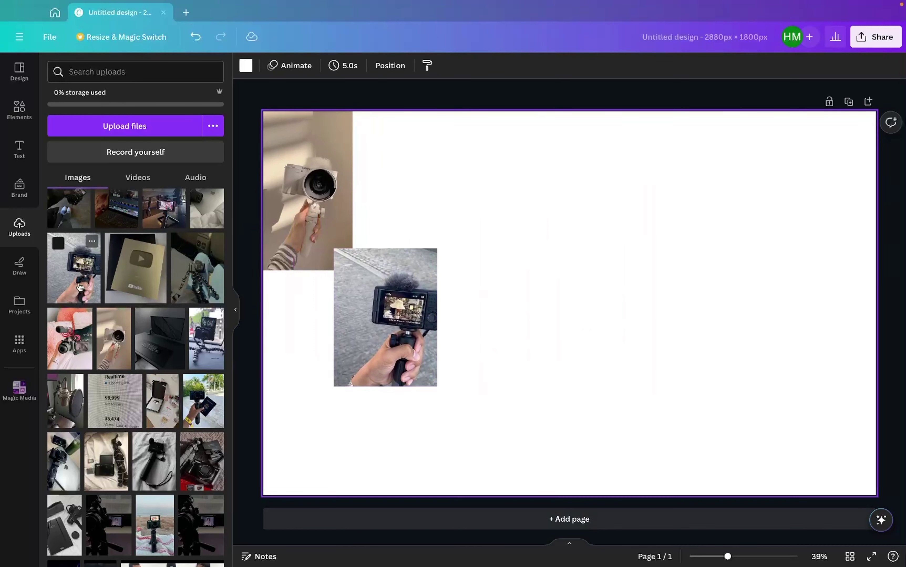
Step: Add the pink-bedding camera photo at half size on the lower-left edge
click(70, 337)
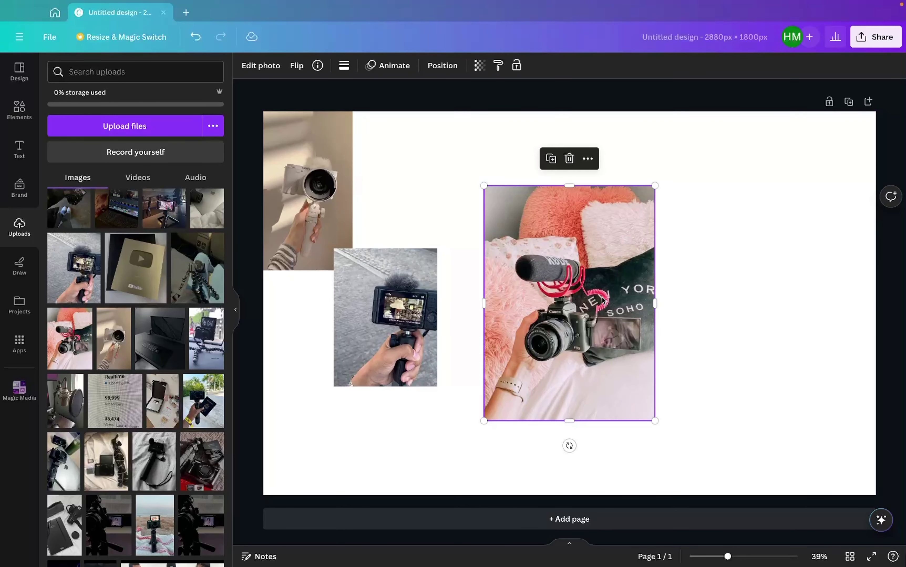
drag(602, 299, 583, 314)
drag(636, 197, 526, 295)
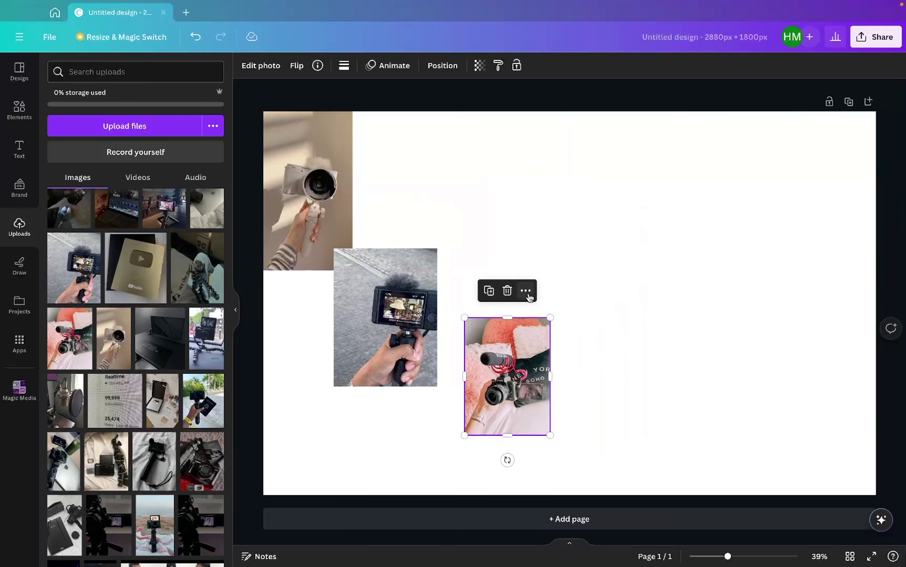
drag(513, 344, 313, 296)
click(707, 262)
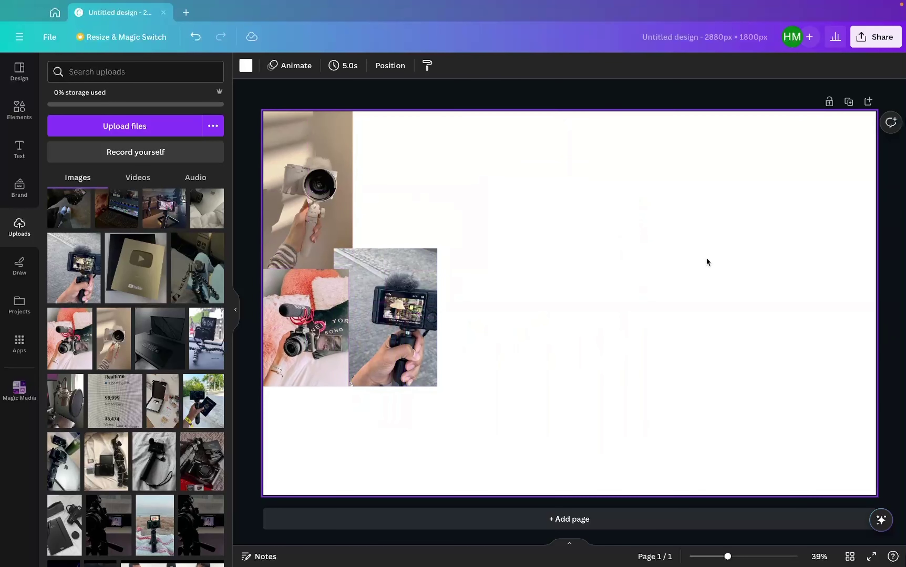
click(377, 276)
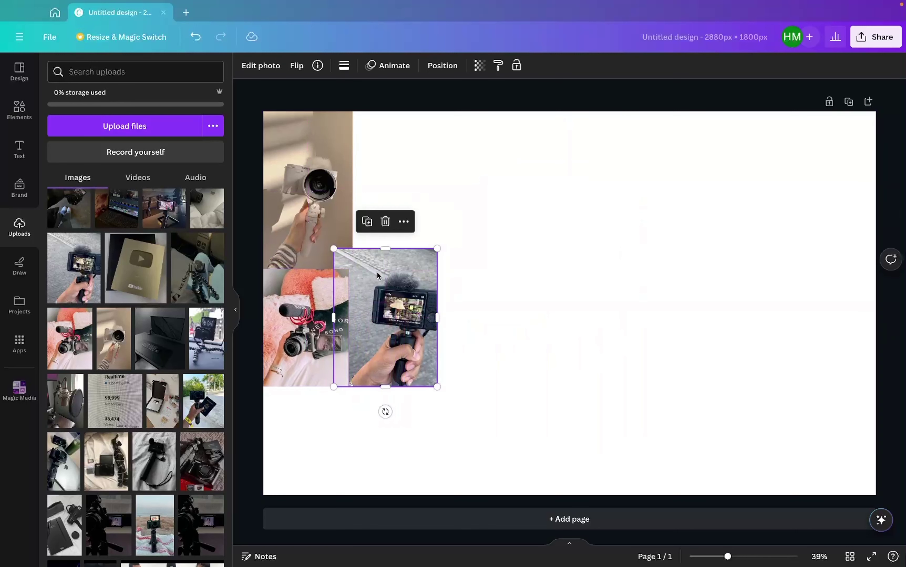
click(442, 66)
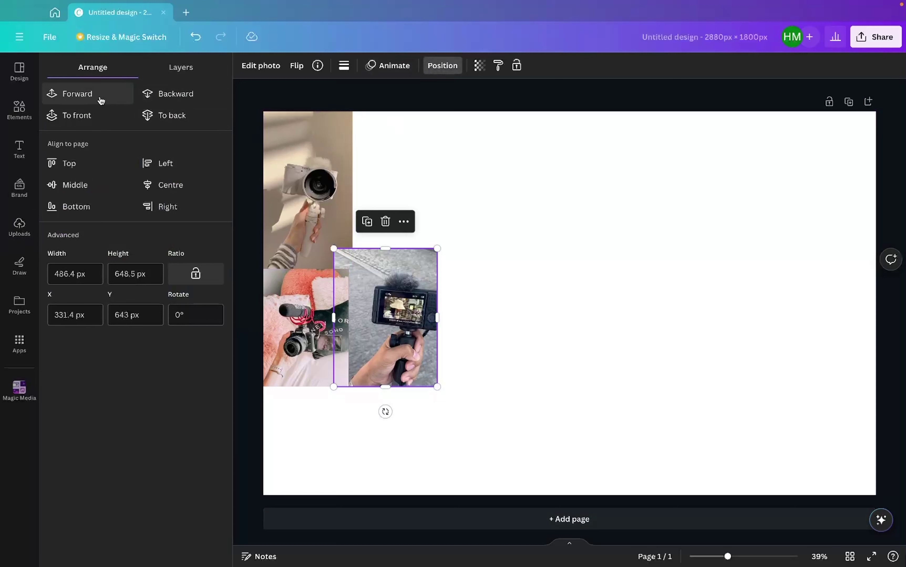
click(168, 92)
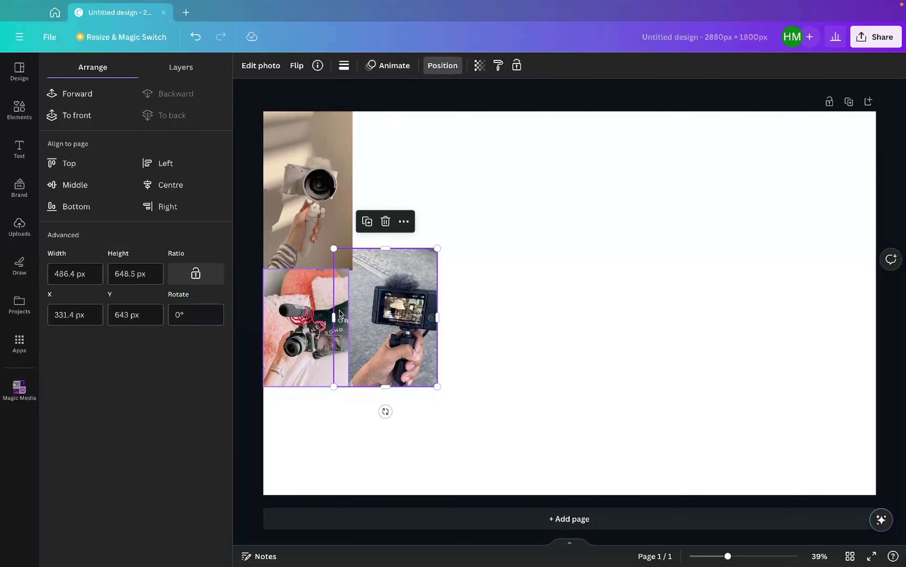
click(75, 94)
click(305, 345)
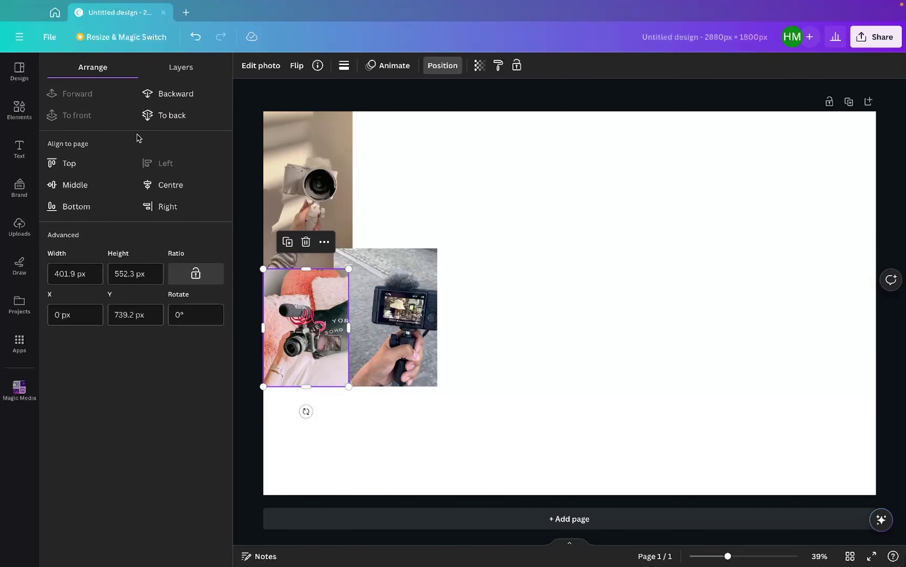
click(630, 347)
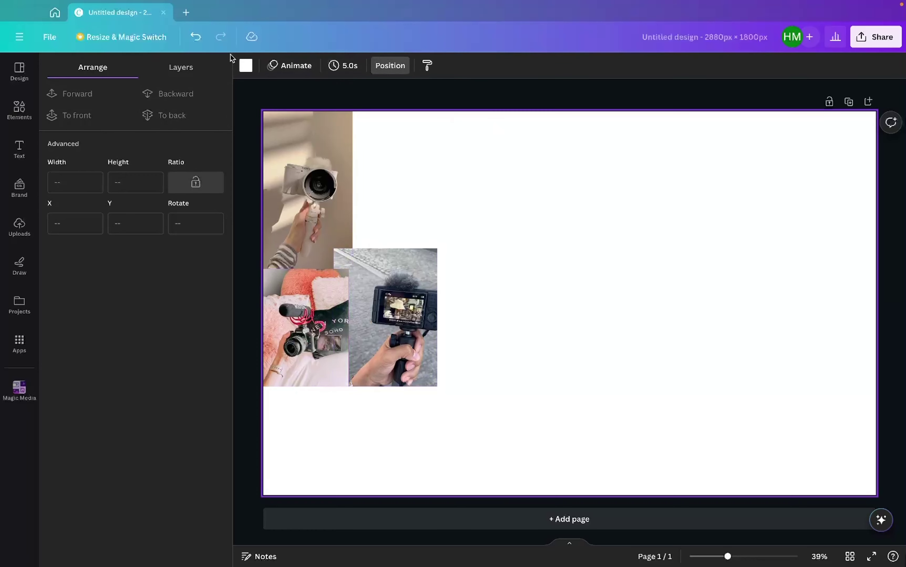
Step: Open the 'vision board 2024' design from Recent designs on the Canva home page
click(54, 14)
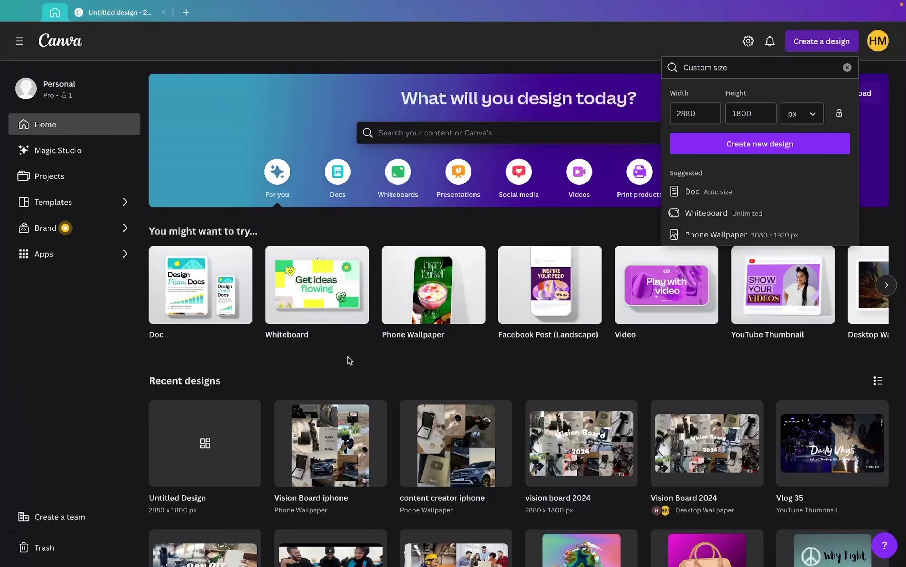
click(612, 470)
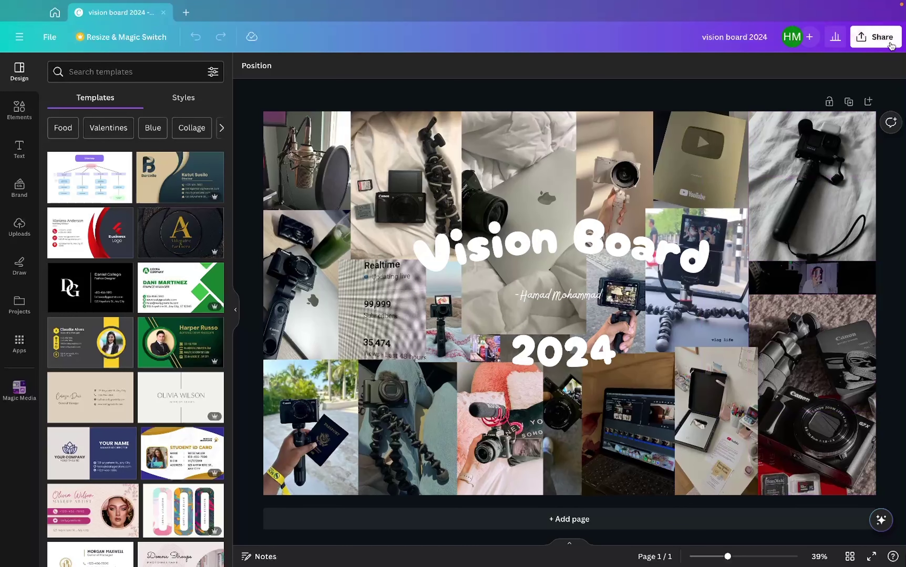
Step: Download the 2880 × 1800 collage as PNG, saving vision board 2024.png to the Desktop
click(880, 37)
click(778, 308)
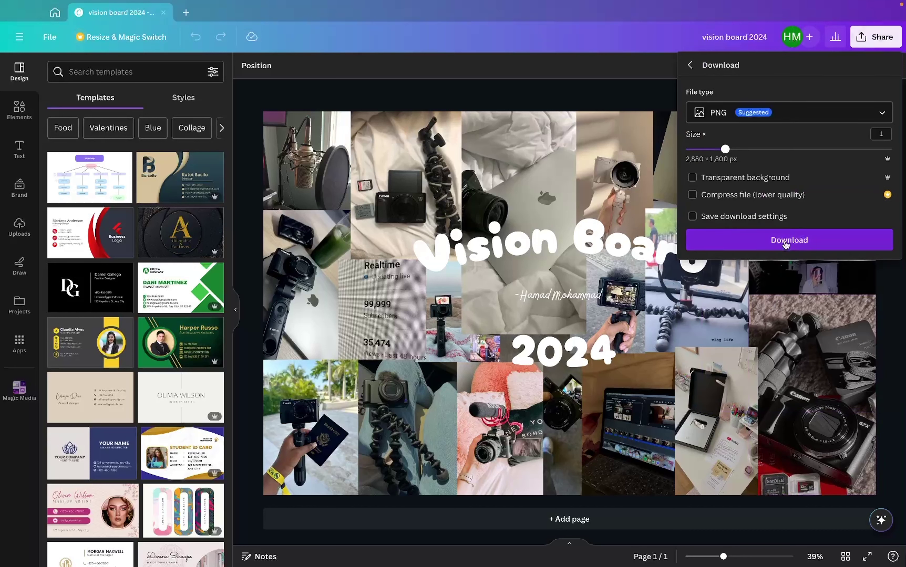
click(786, 243)
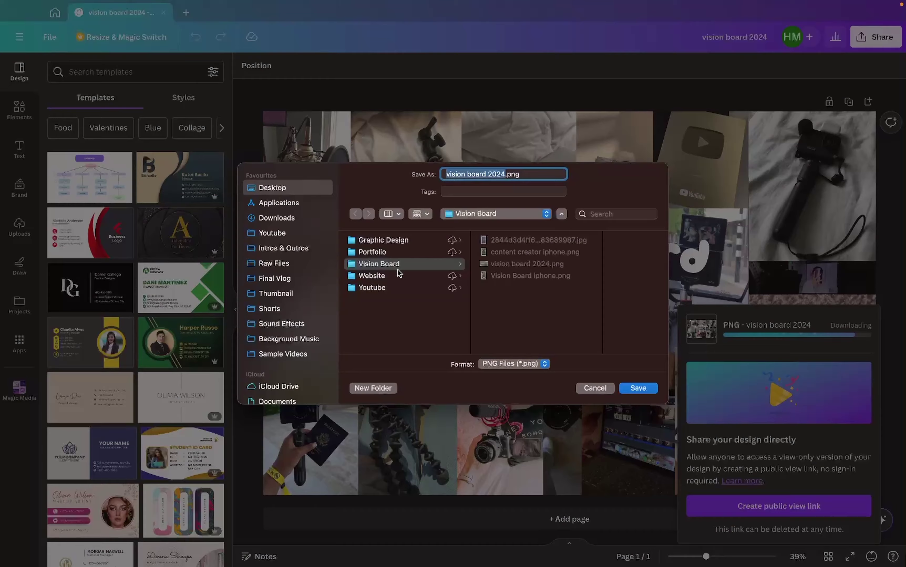
click(379, 319)
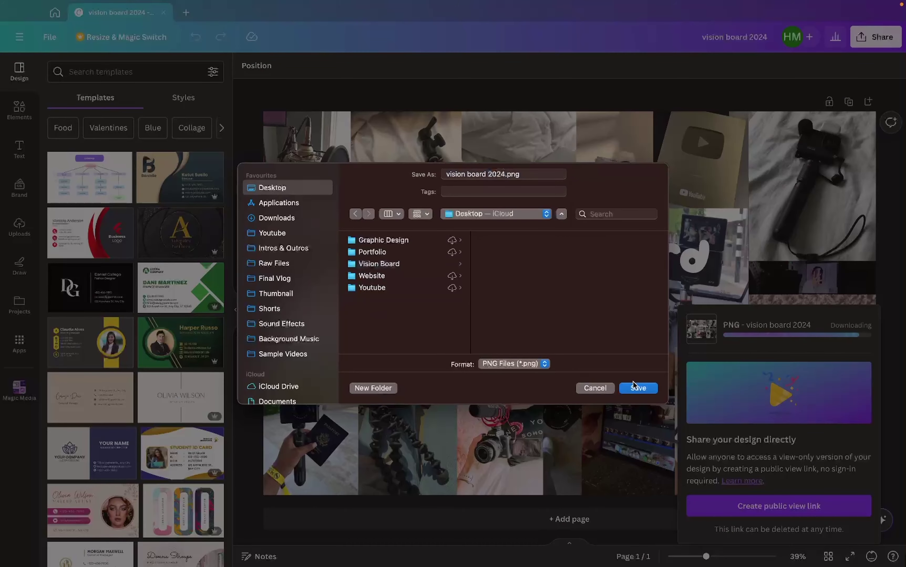
click(632, 393)
key(ctrl+Left)
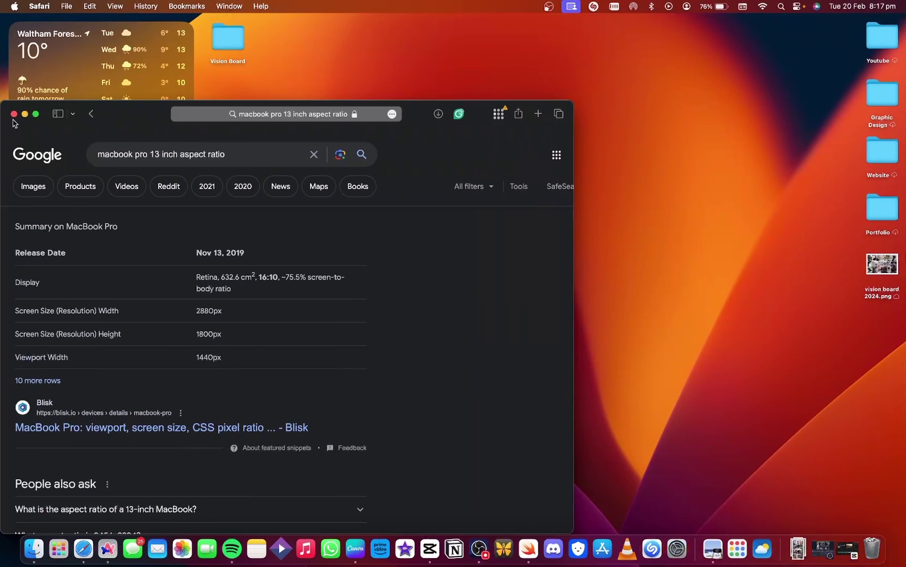
Step: Close Safari, make vision board 2024.png the desktop picture, and reveal the download in Finder
click(14, 114)
click(887, 265)
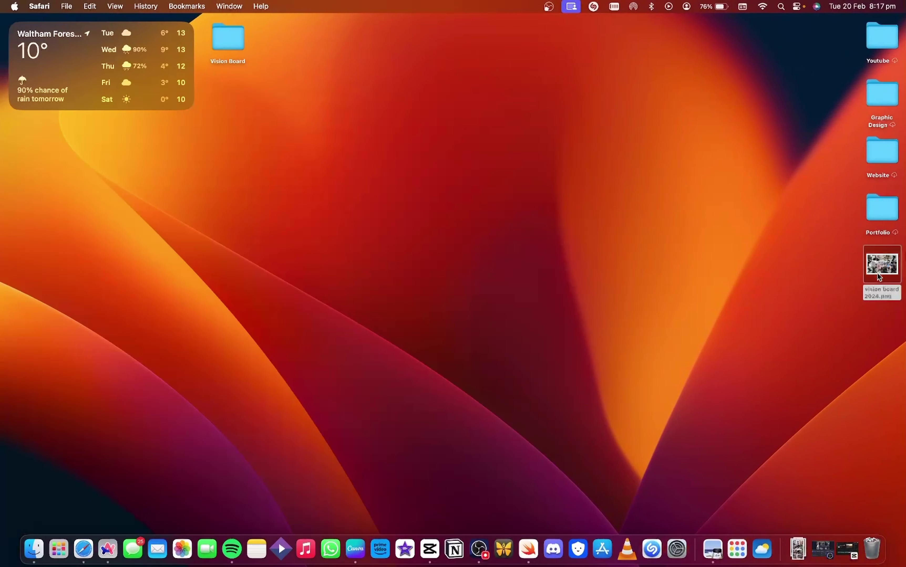
right_click(874, 269)
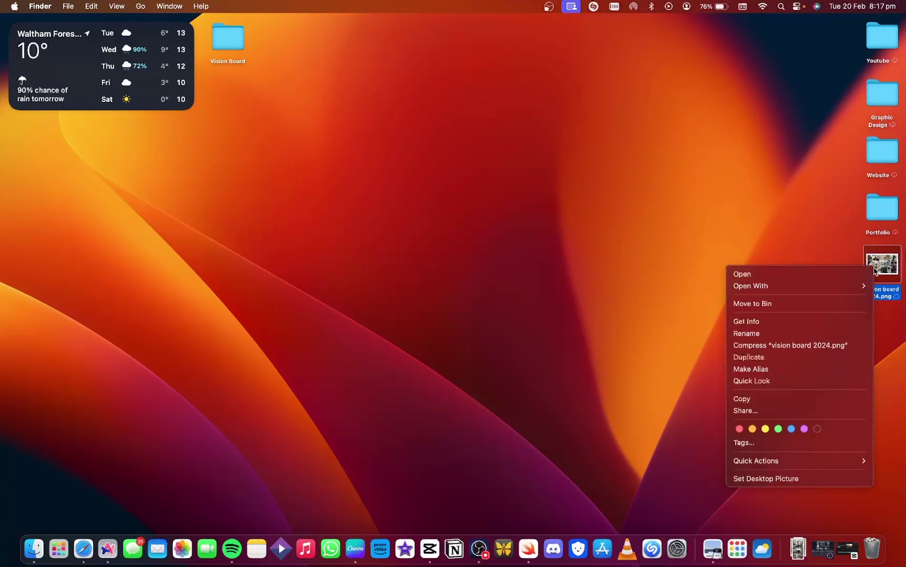
click(788, 479)
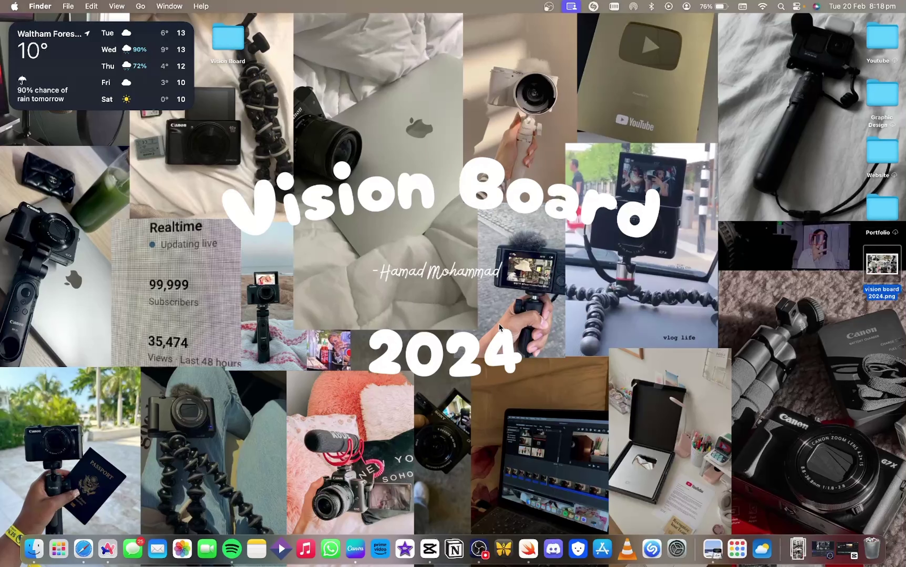
key(ctrl+Right)
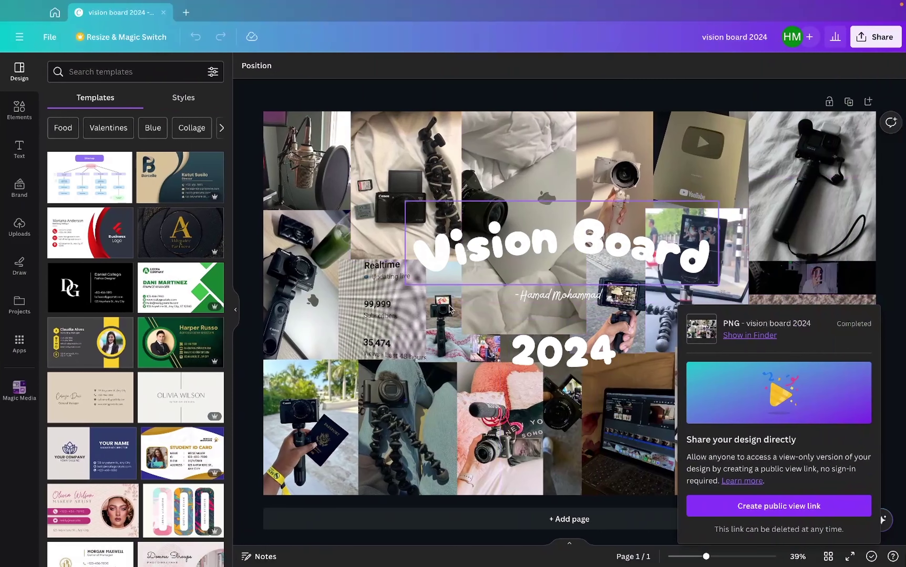
click(745, 338)
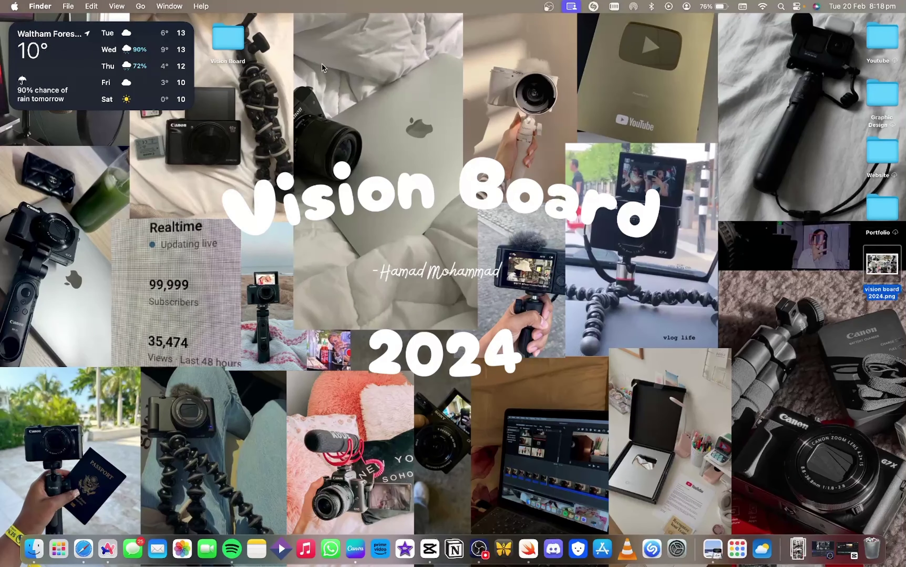
click(238, 45)
double_click(238, 44)
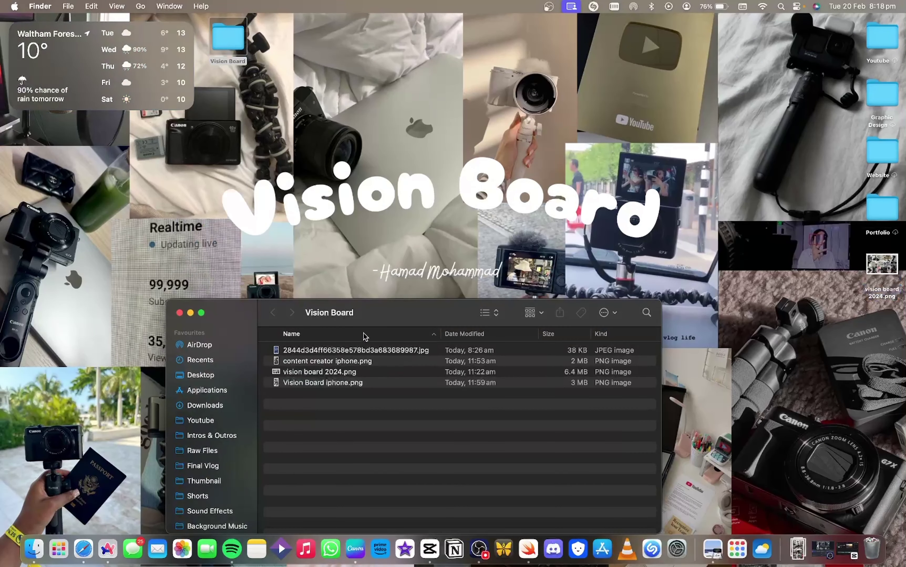
click(334, 362)
key(space)
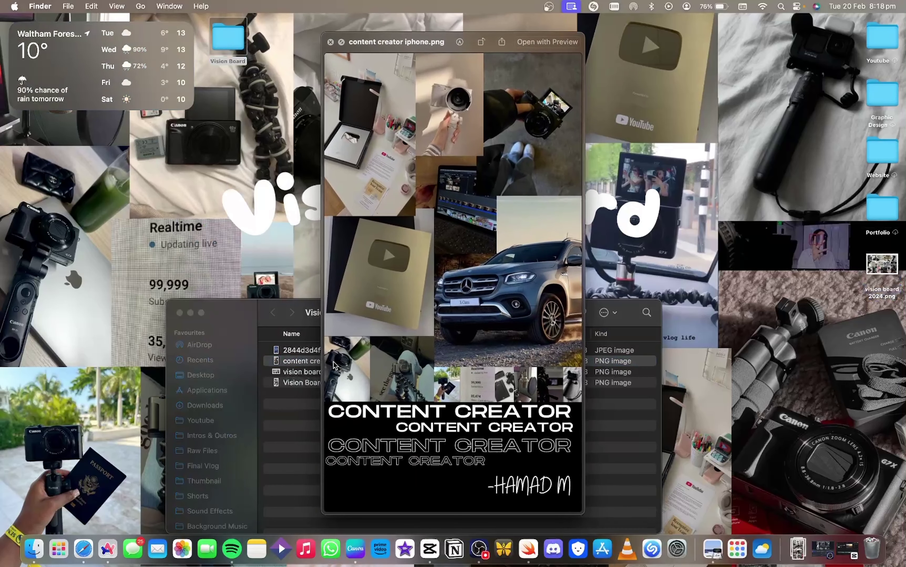
key(space)
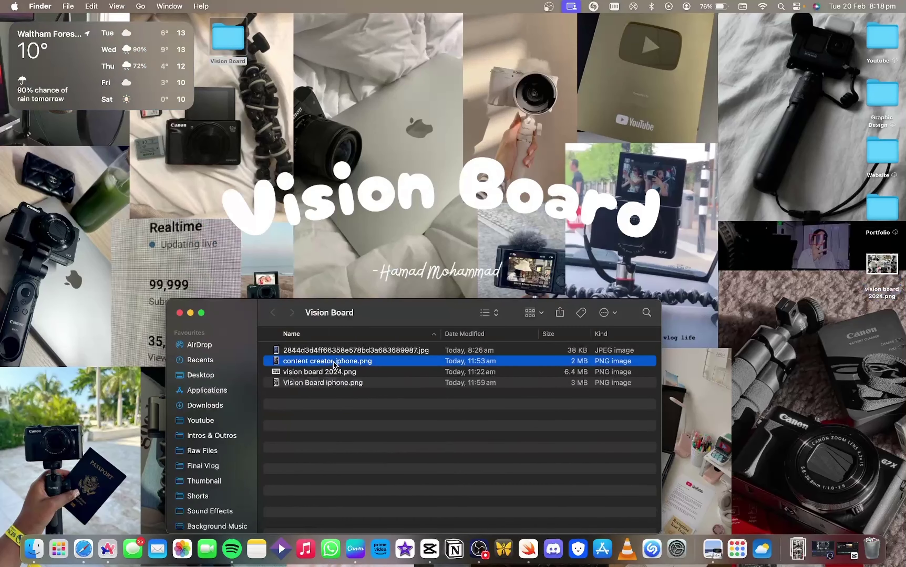
click(180, 313)
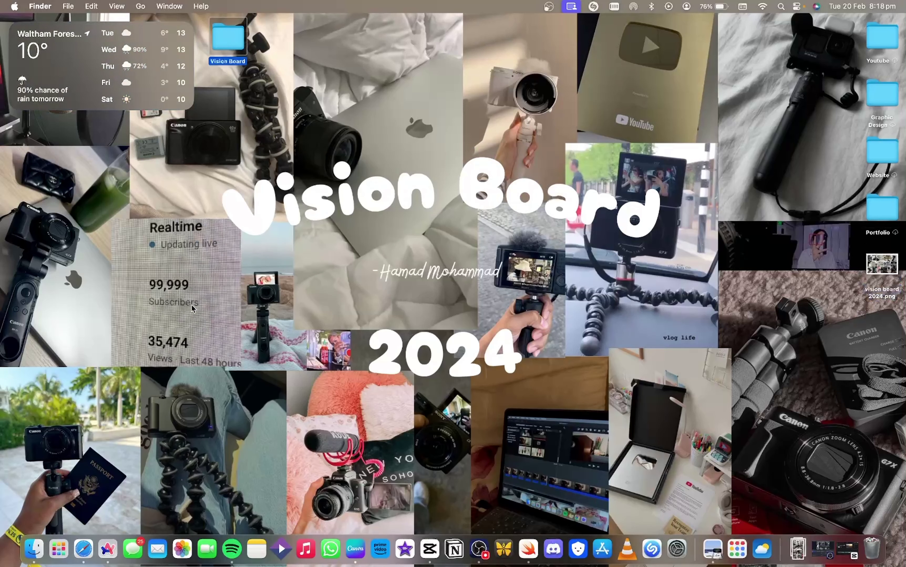